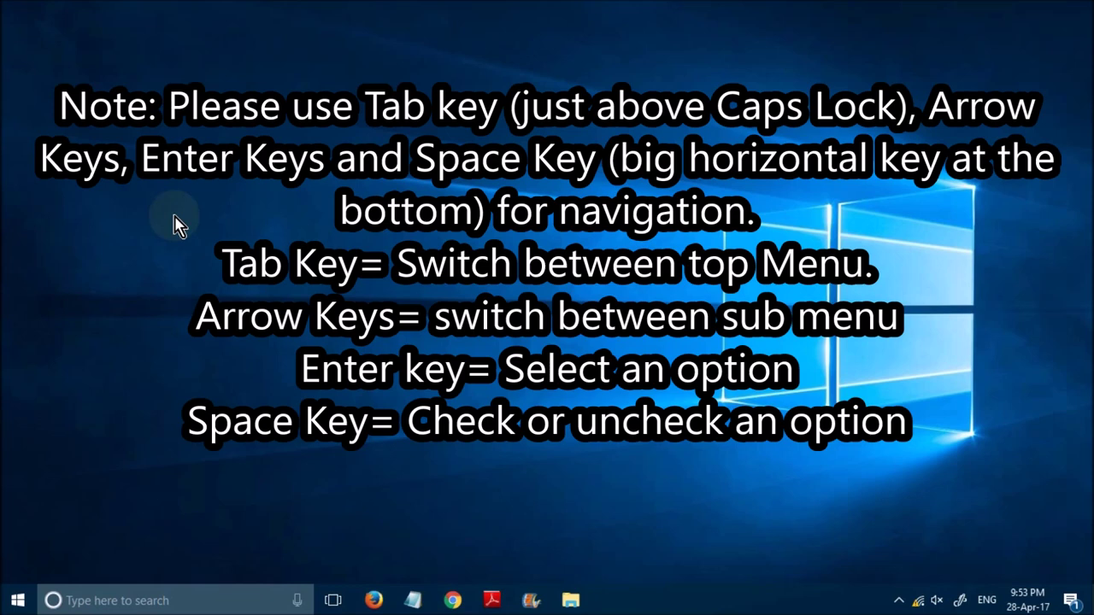
Open the Windows Settings home page.
{"action": "key", "text": "super"}
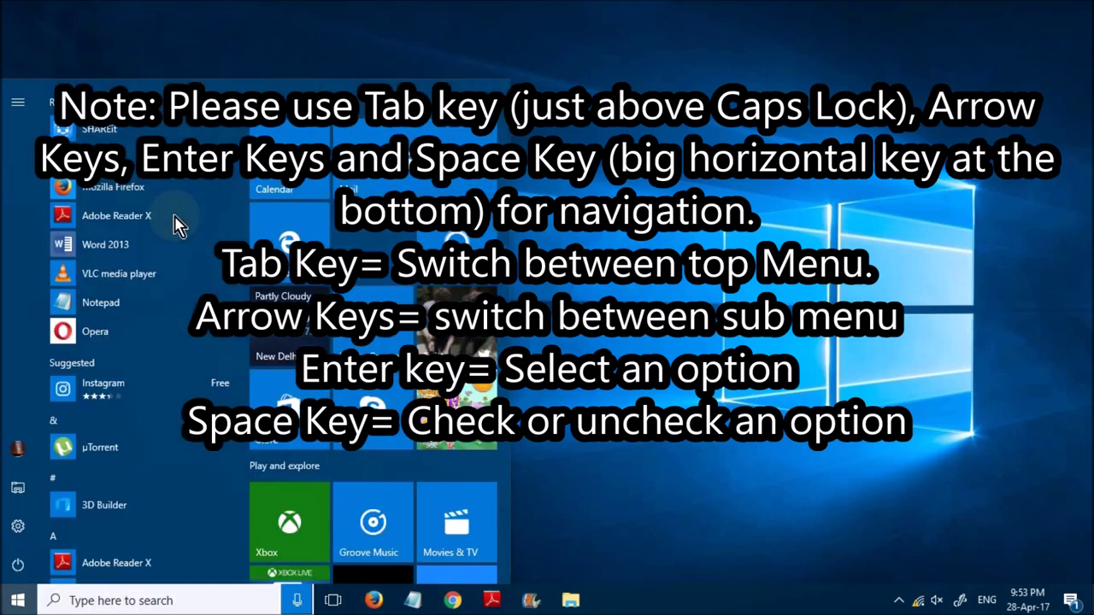
{"action": "key", "text": "Tab"}
{"action": "key", "text": "Tab"}
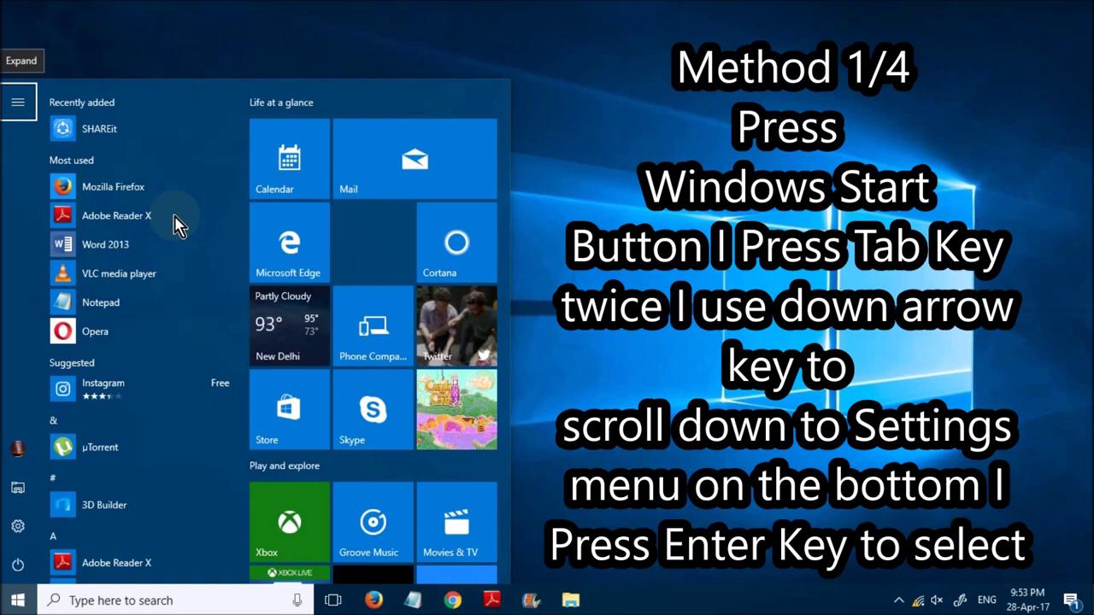
{"action": "key", "text": "Down"}
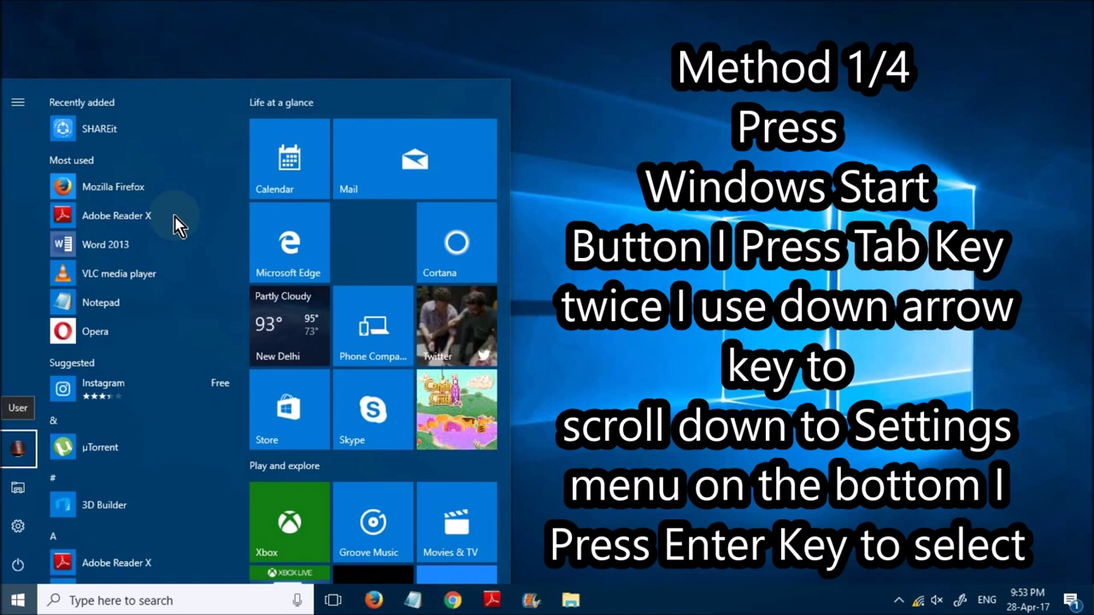
{"action": "key", "text": "Down"}
{"action": "key", "text": "Down"}
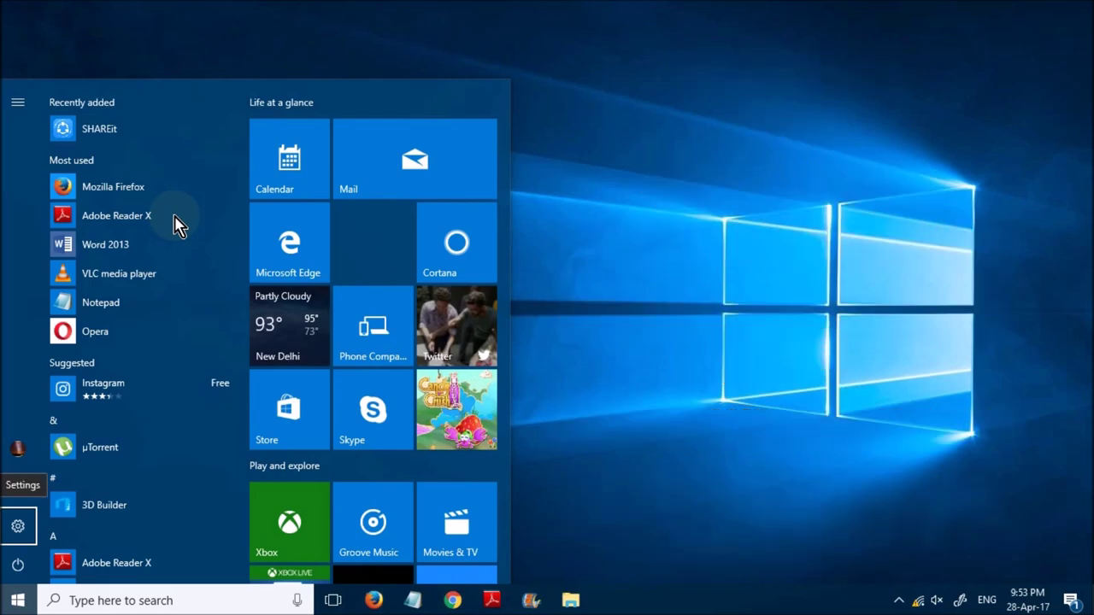
{"action": "key", "text": "Return"}
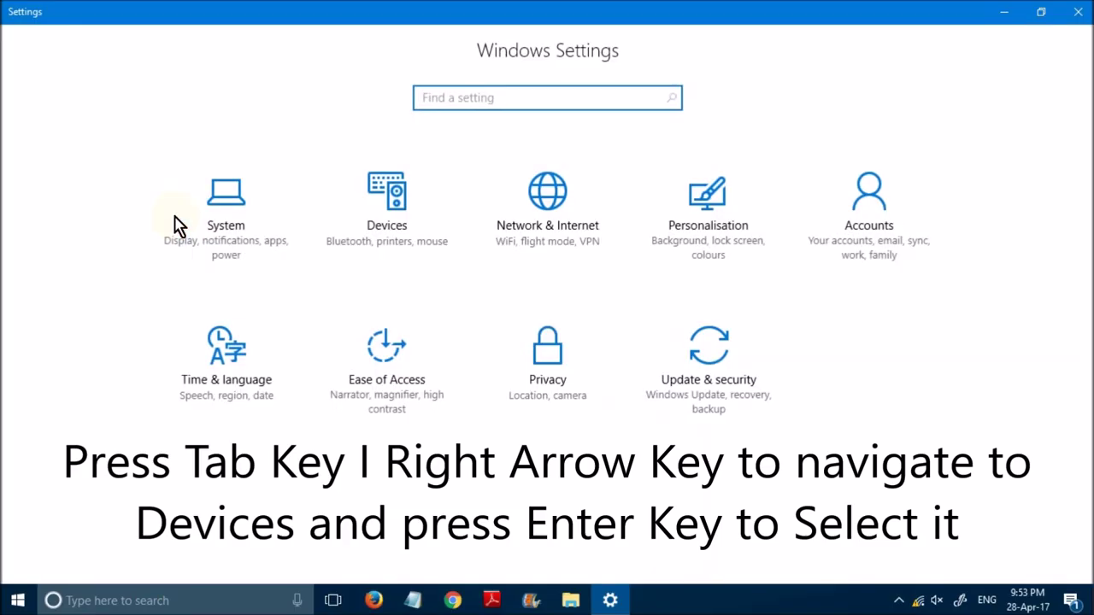
Open the Devices category of Windows Settings.
{"action": "key", "text": "Tab"}
{"action": "key", "text": "Tab"}
{"action": "key", "text": "Tab"}
{"action": "key", "text": "Tab"}
{"action": "key", "text": "Tab"}
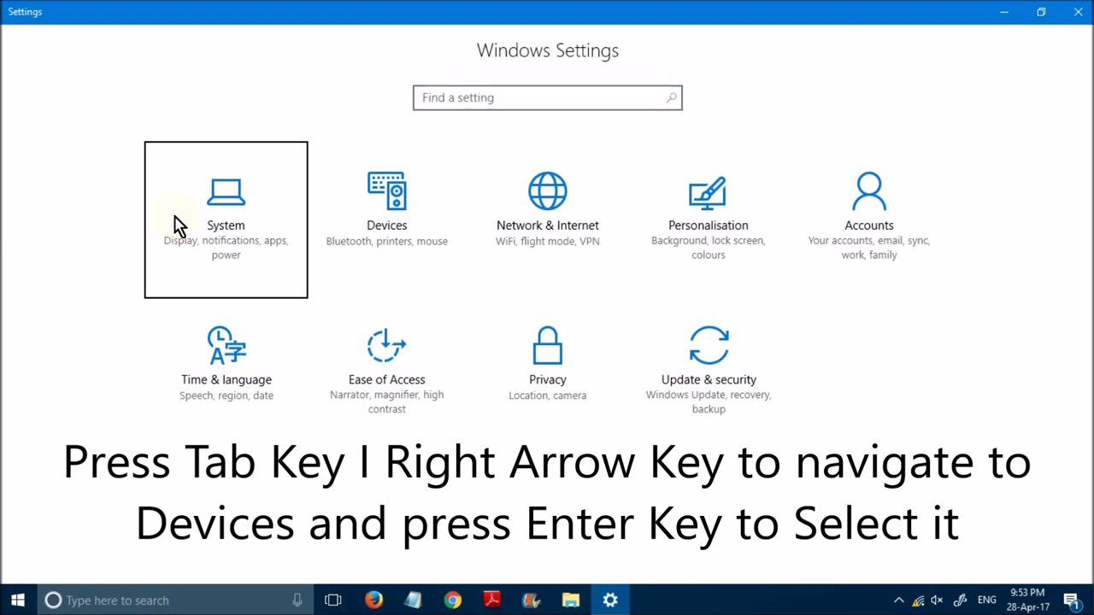
{"action": "key", "text": "Right"}
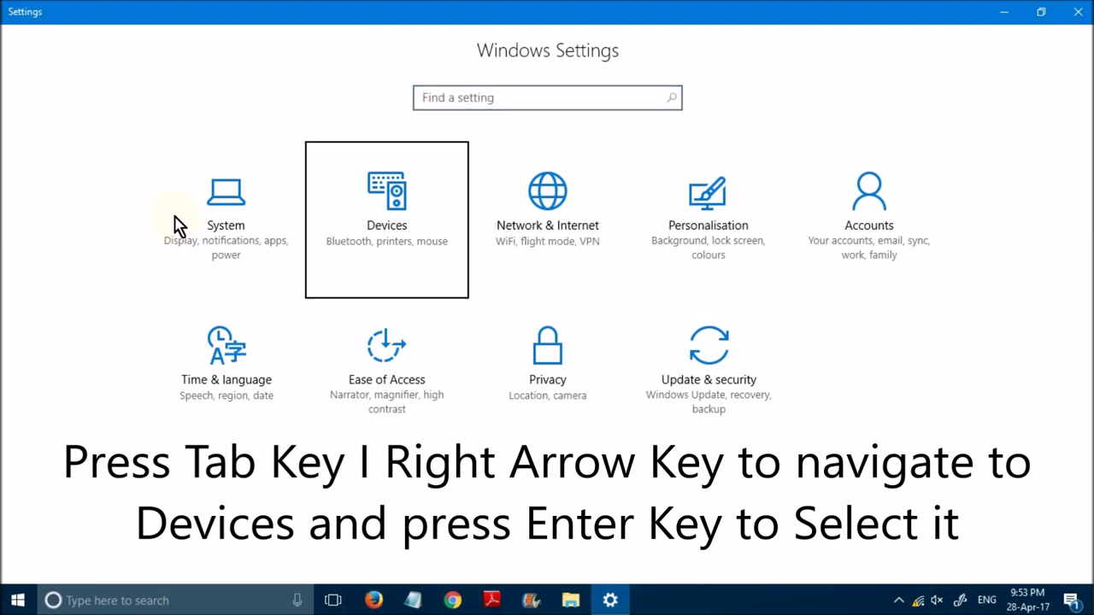
{"action": "key", "text": "Return"}
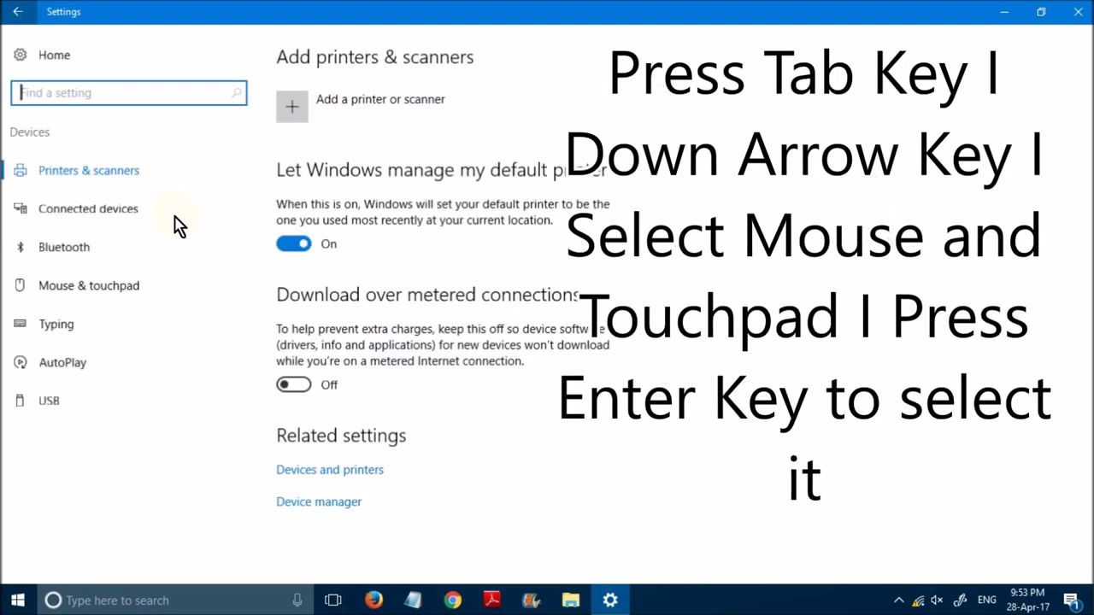
Show the Mouse & touchpad settings within Devices.
{"action": "key", "text": "Tab"}
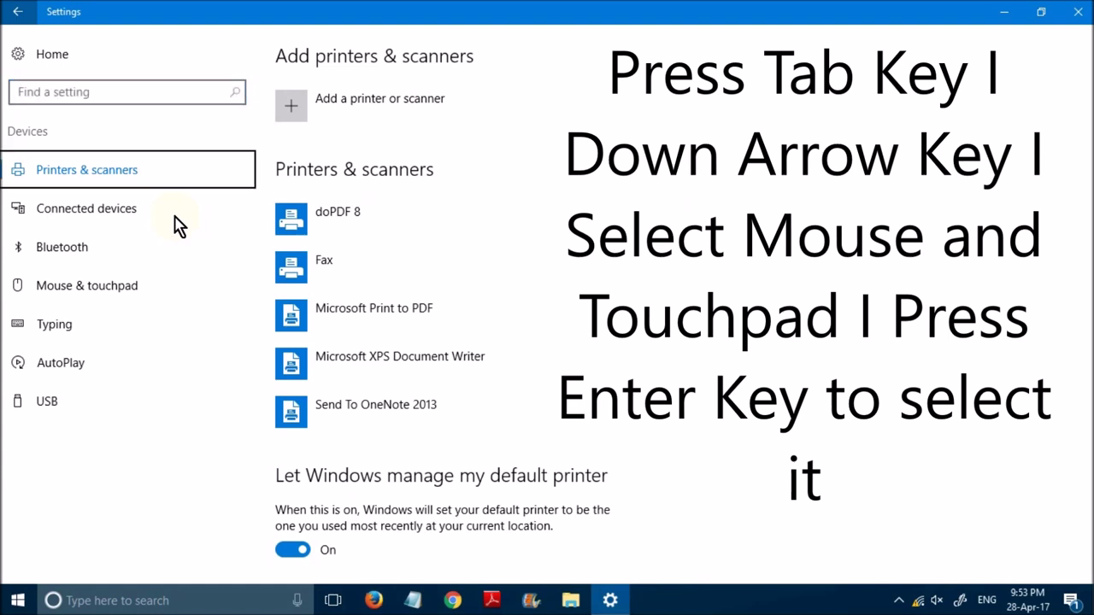
{"action": "key", "text": "Down"}
{"action": "key", "text": "Down"}
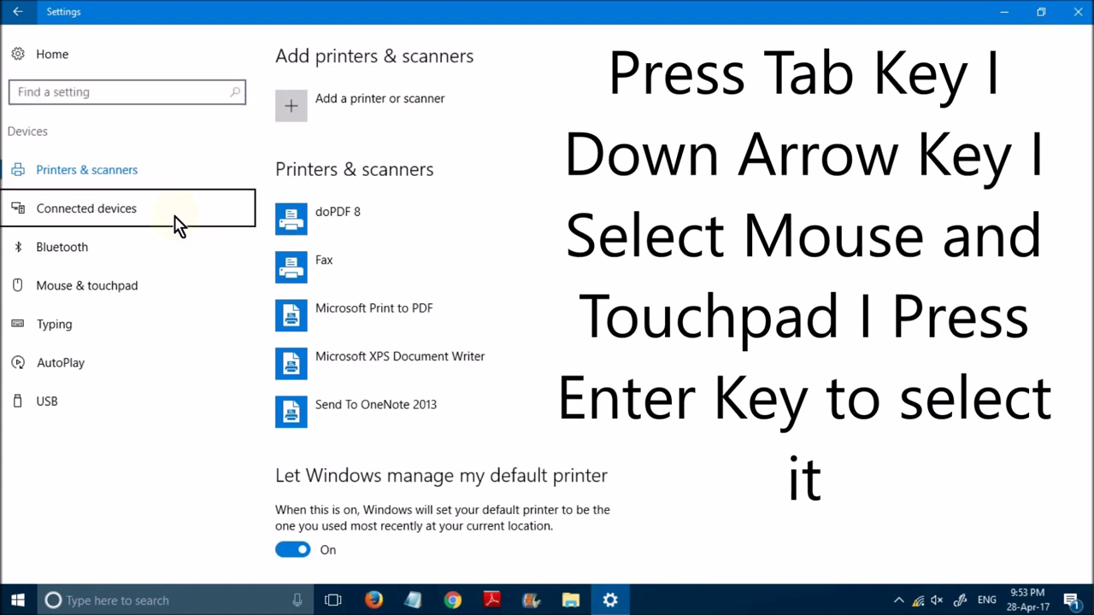
{"action": "key", "text": "Down"}
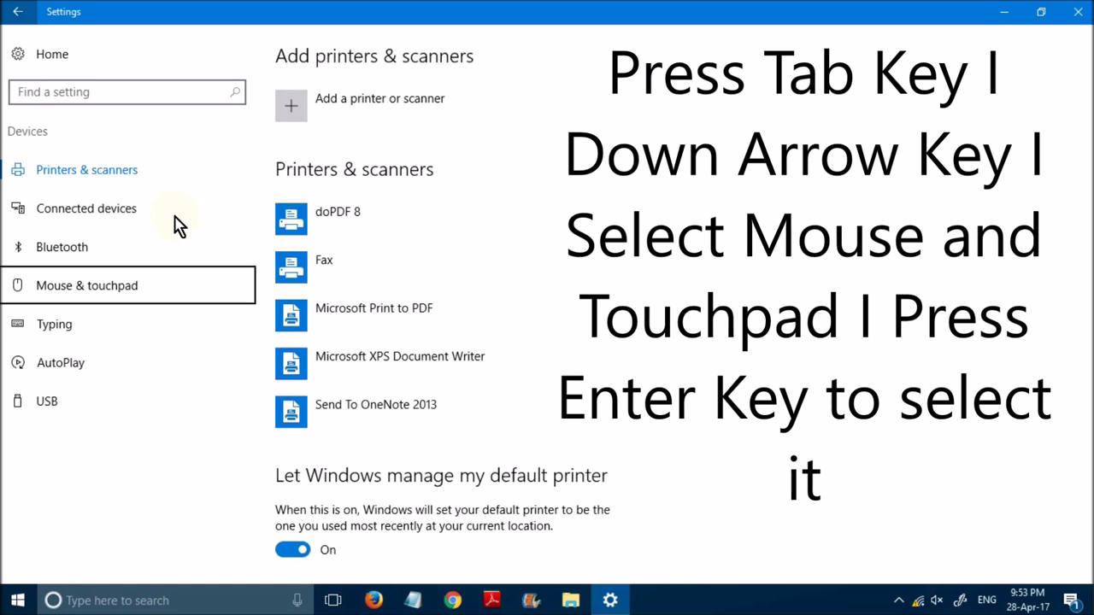
{"action": "key", "text": "Return"}
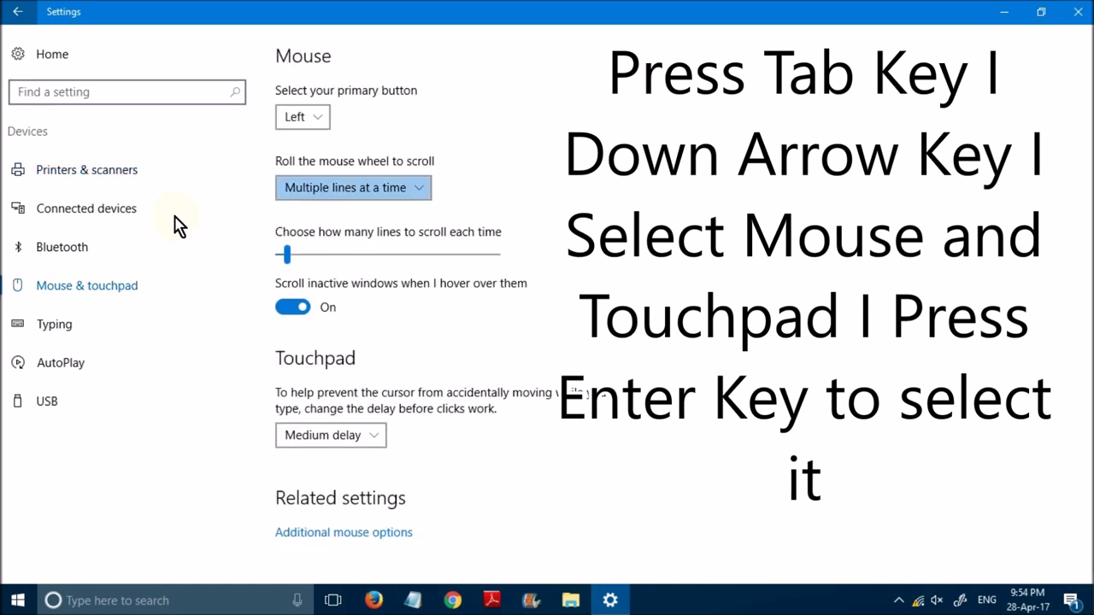
Open the additional mouse options from the related settings to get the Mouse Properties dialog.
{"action": "key", "text": "Tab"}
{"action": "key", "text": "Tab"}
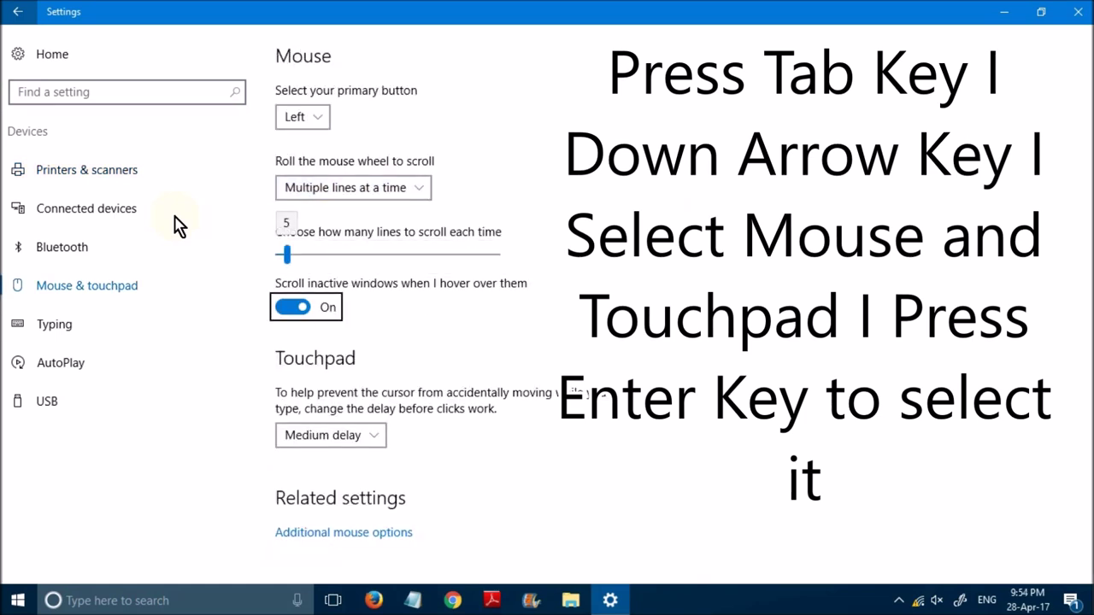
{"action": "key", "text": "Tab"}
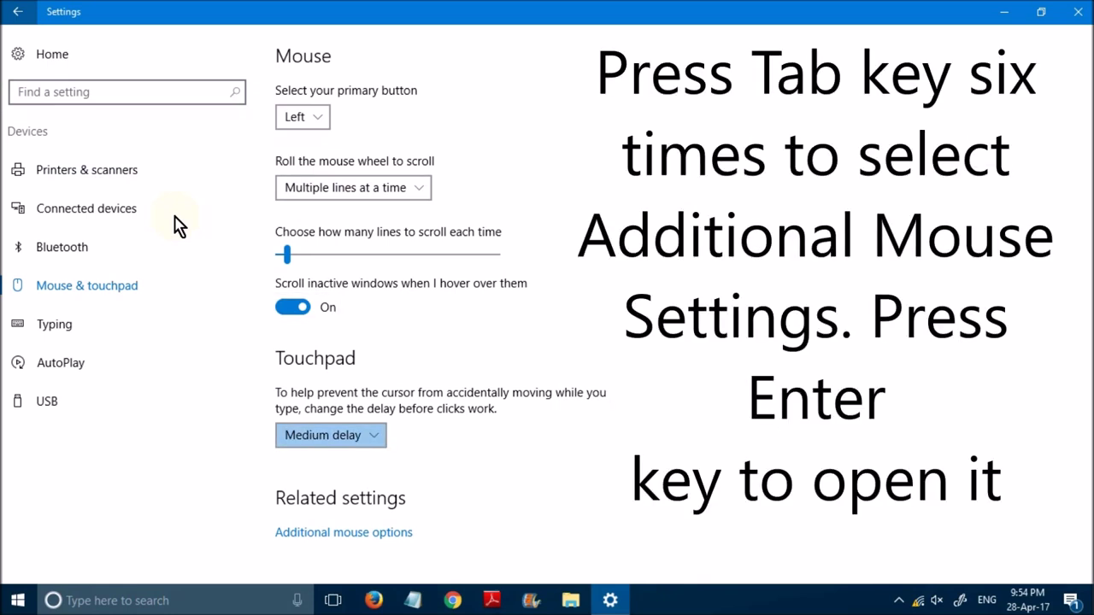
{"action": "key", "text": "Tab"}
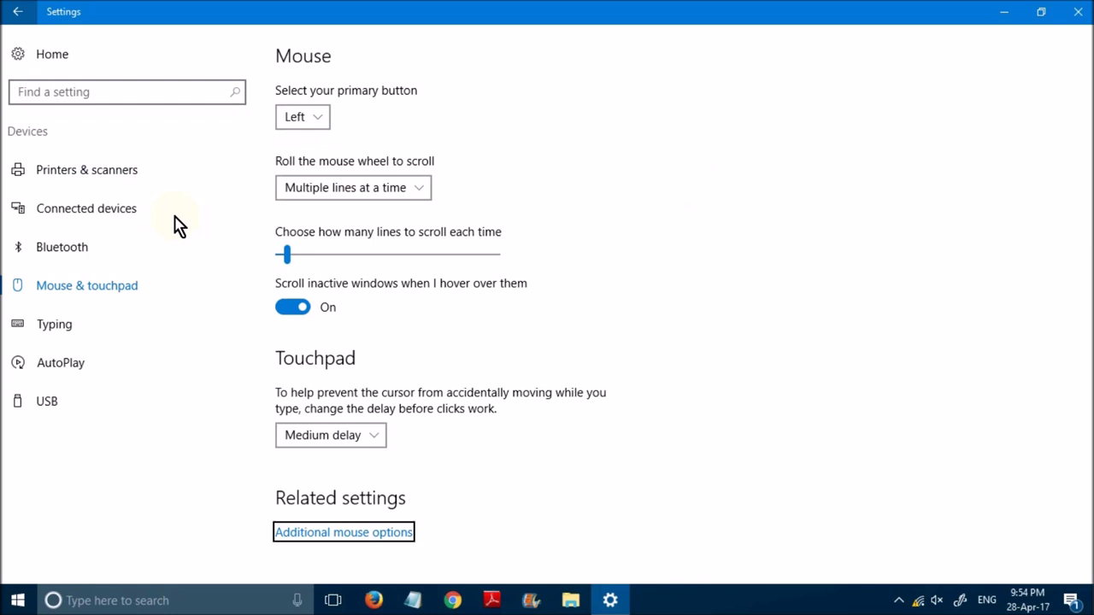
{"action": "key", "text": "Return"}
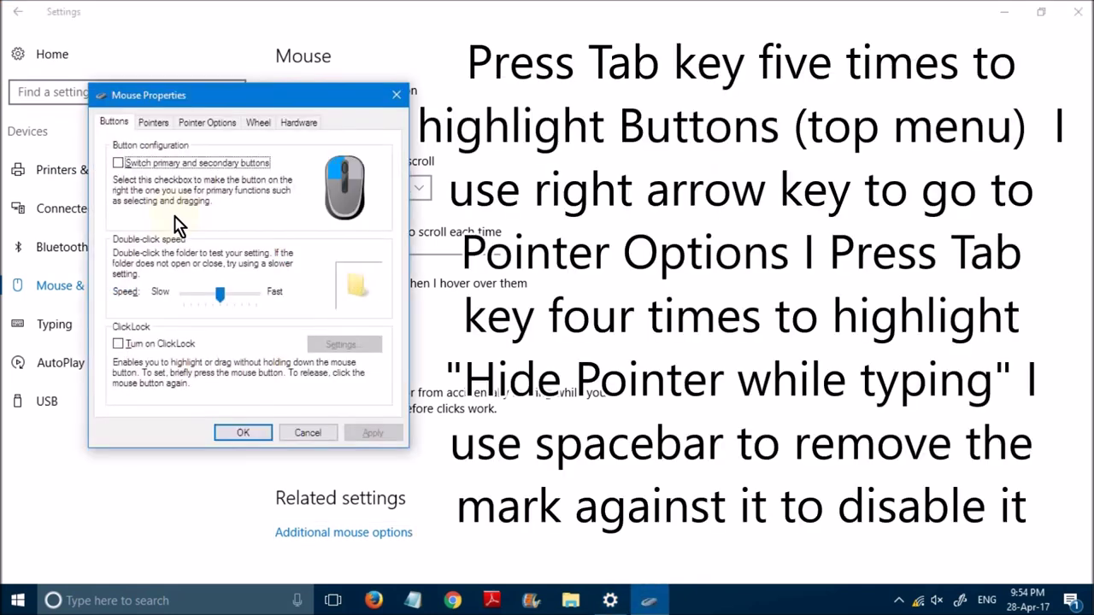
Switch Mouse Properties to its Pointer Options settings.
{"action": "key", "text": "Tab"}
{"action": "key", "text": "Tab"}
{"action": "key", "text": "Tab"}
{"action": "key", "text": "Tab"}
{"action": "key", "text": "Tab"}
{"action": "key", "text": "Right"}
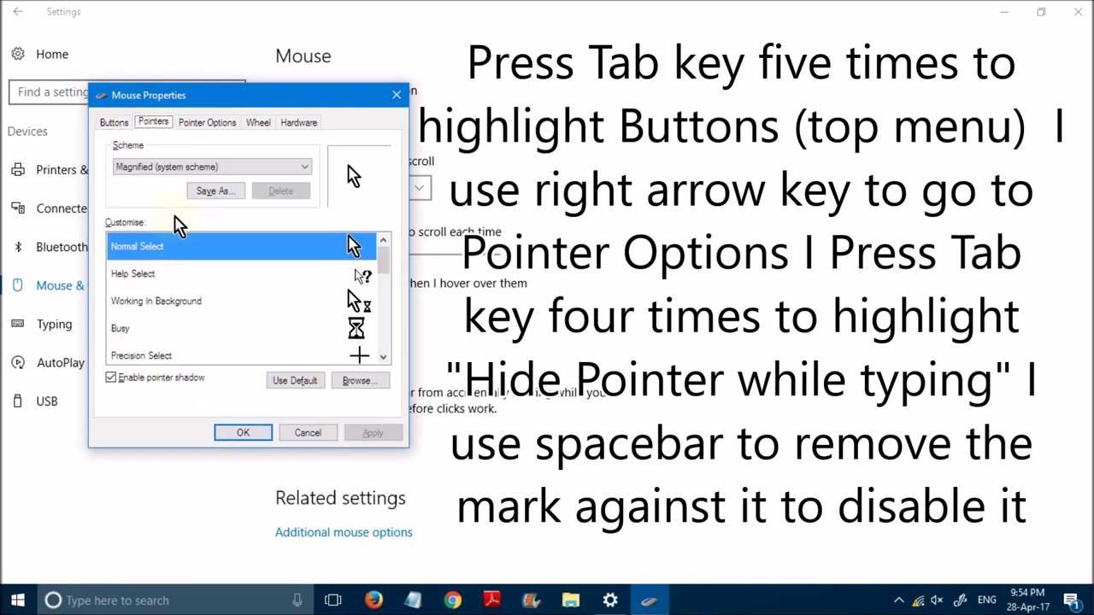
{"action": "key", "text": "Right"}
Enable Display pointer trails in the Visibility section of the pointer options.
{"action": "key", "text": "Tab"}
{"action": "key", "text": "Tab"}
{"action": "key", "text": "Tab"}
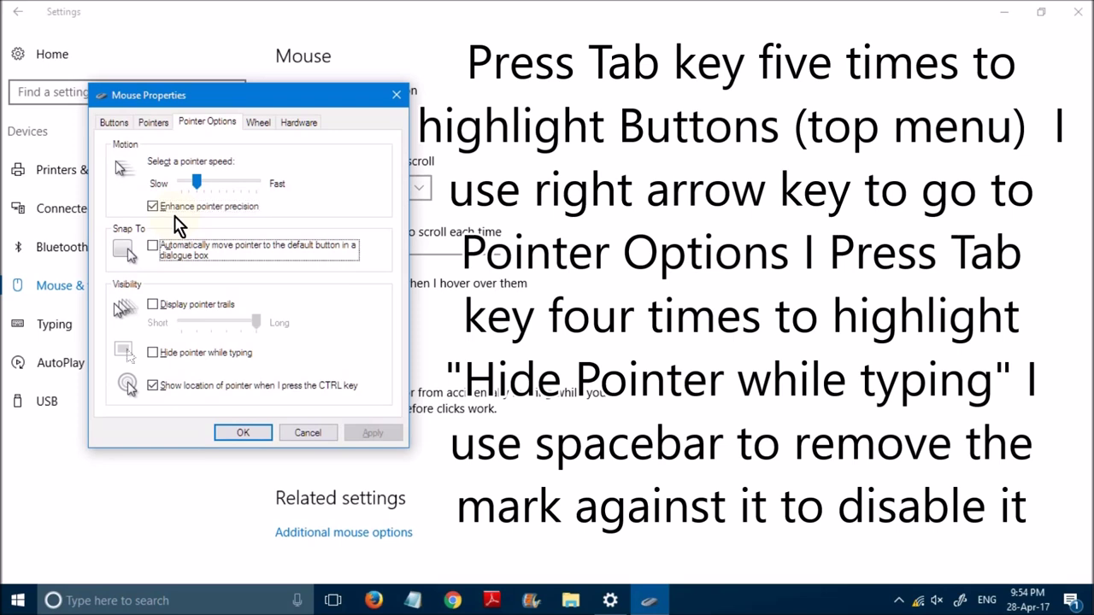
{"action": "key", "text": "Tab"}
{"action": "key", "text": "space"}
{"action": "key", "text": "Tab"}
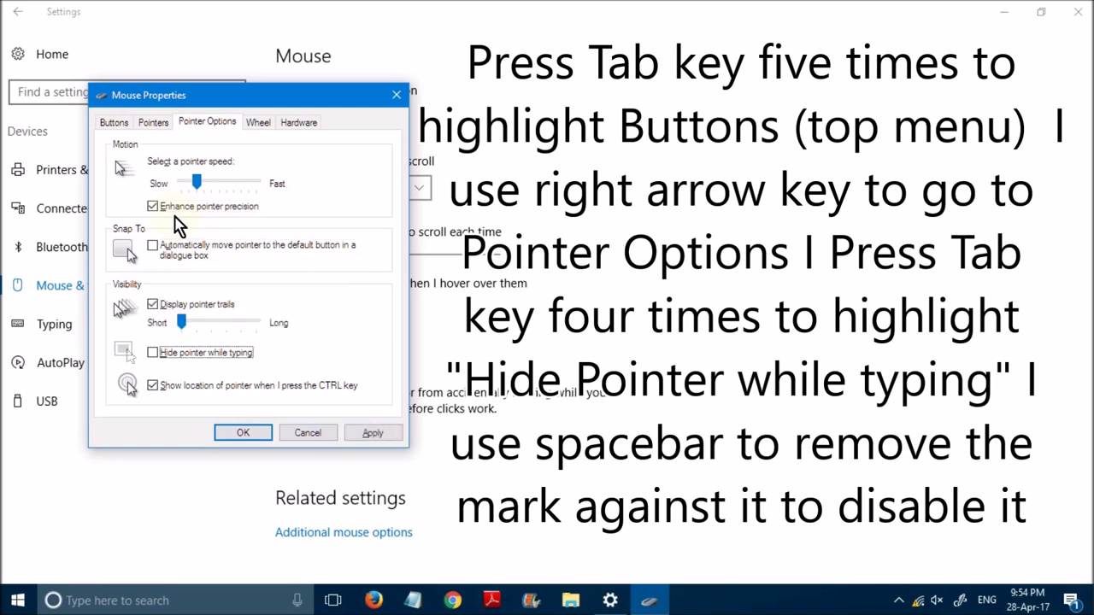
Apply the changed pointer options and close both Mouse Properties and Windows Settings.
{"action": "key", "text": "Tab"}
{"action": "key", "text": "Tab"}
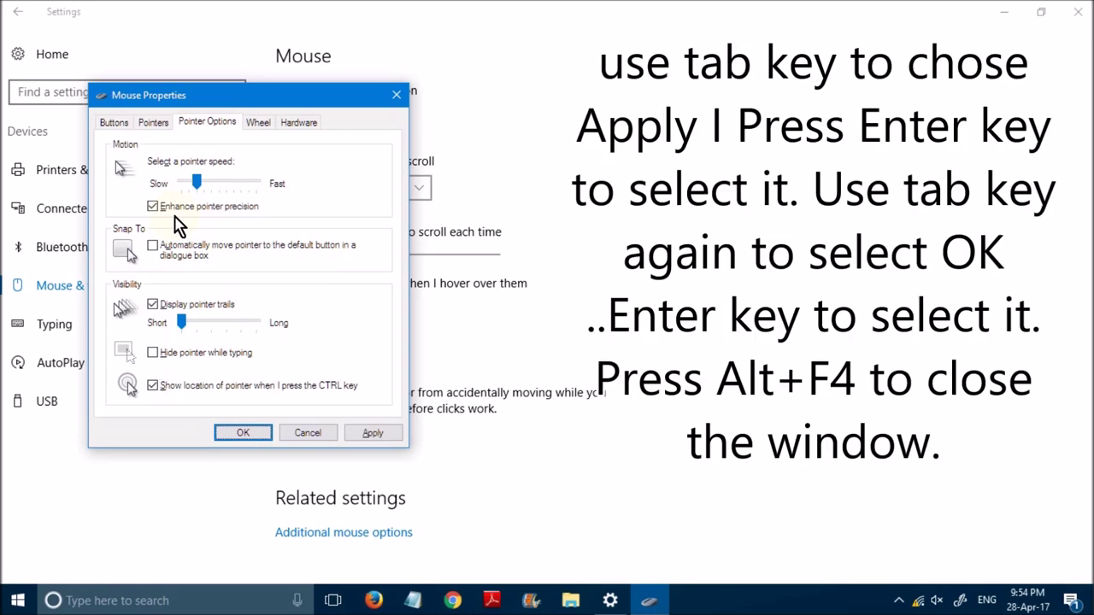
{"action": "key", "text": "Tab"}
{"action": "key", "text": "Tab"}
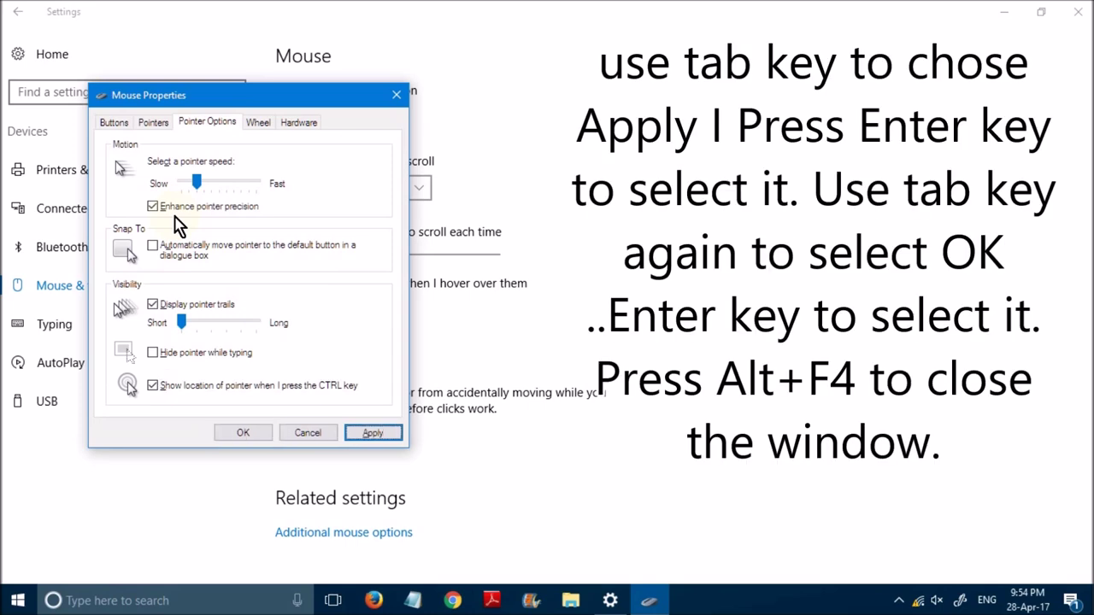
{"action": "key", "text": "Return"}
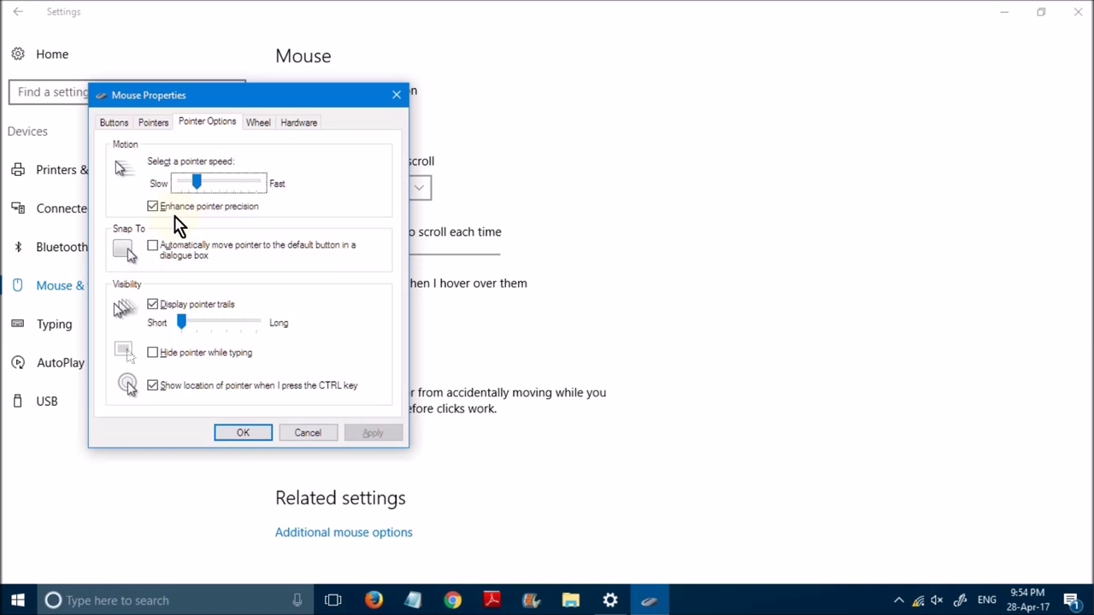
{"action": "key", "text": "Return"}
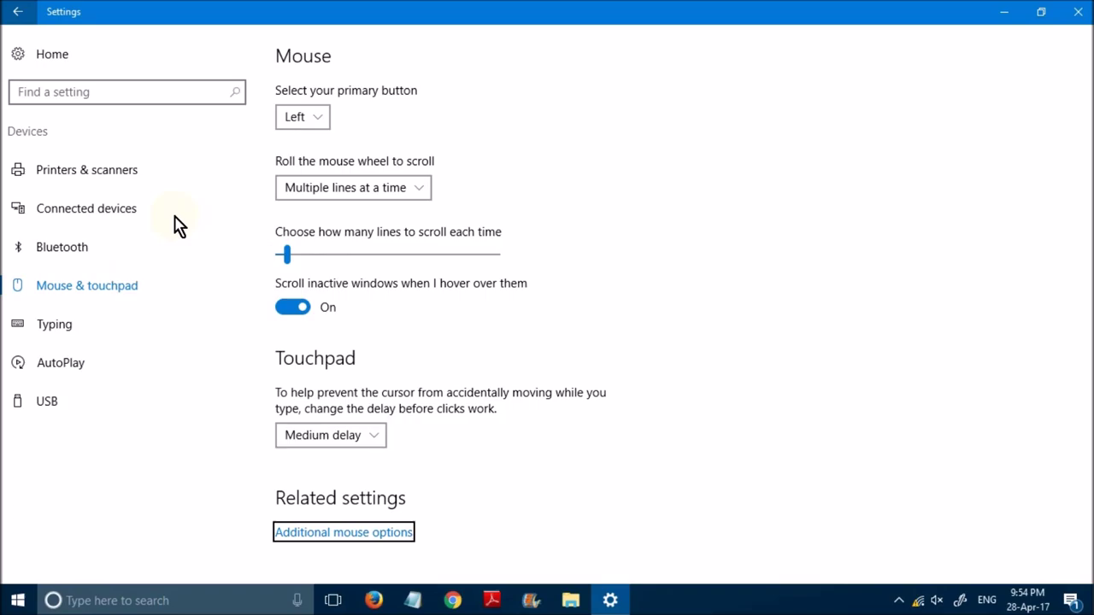
{"action": "key", "text": "alt+F4"}
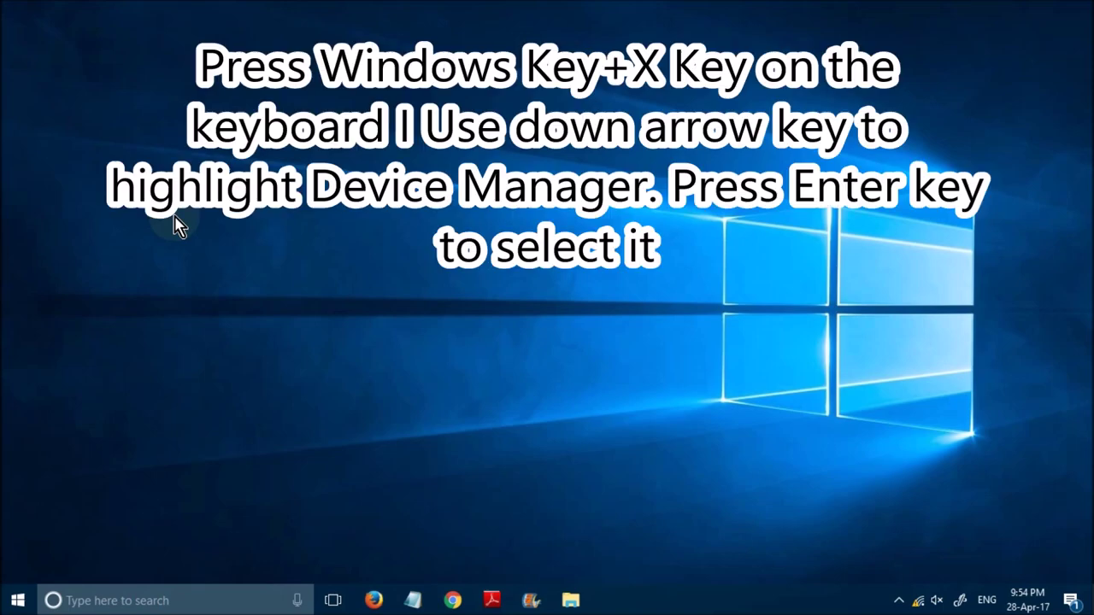
Open Device Manager from the Windows power user menu.
{"action": "key", "text": "super+x"}
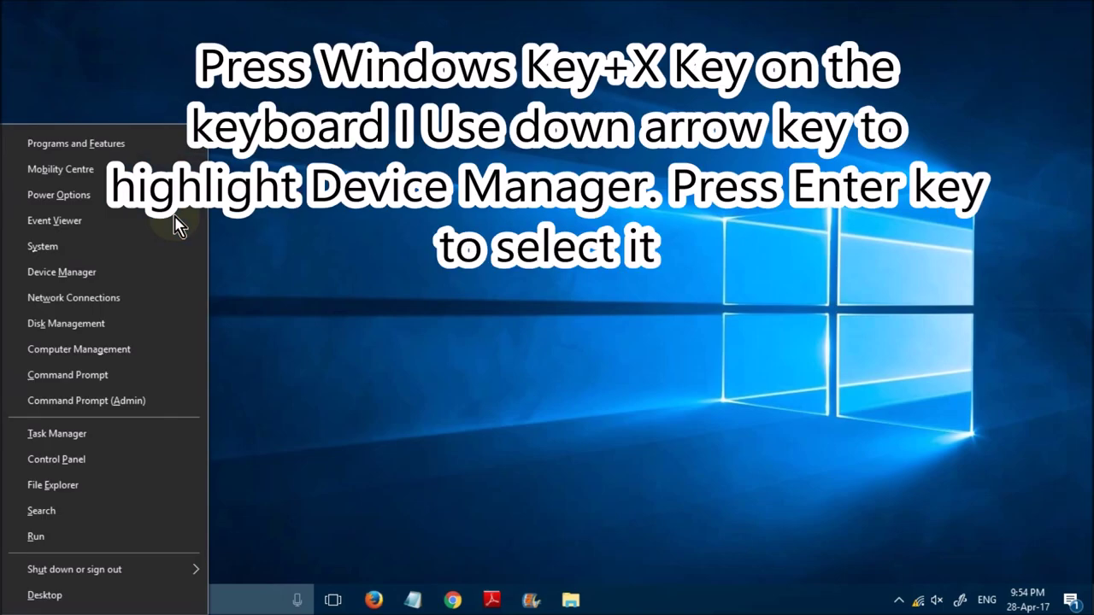
{"action": "key", "text": "Down"}
{"action": "key", "text": "Down"}
{"action": "key", "text": "Down"}
{"action": "key", "text": "Down"}
{"action": "key", "text": "Down"}
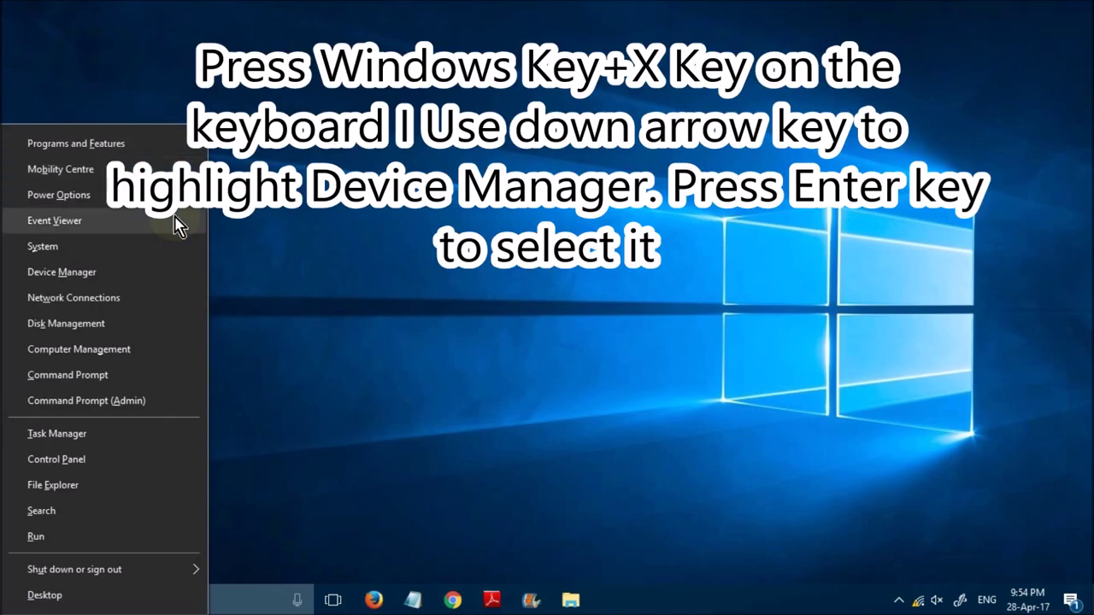
{"action": "key", "text": "Down"}
{"action": "key", "text": "Down"}
{"action": "key", "text": "Down"}
{"action": "key", "text": "Down"}
{"action": "key", "text": "Down"}
{"action": "key", "text": "Up"}
{"action": "key", "text": "Up"}
{"action": "key", "text": "Up"}
{"action": "key", "text": "Up"}
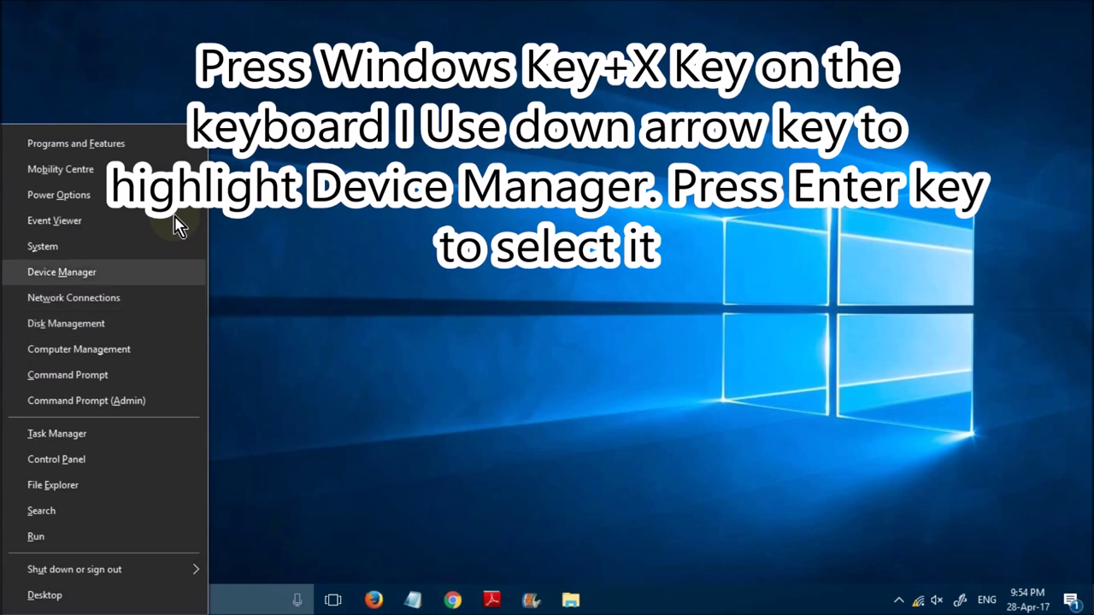
{"action": "key", "text": "Return"}
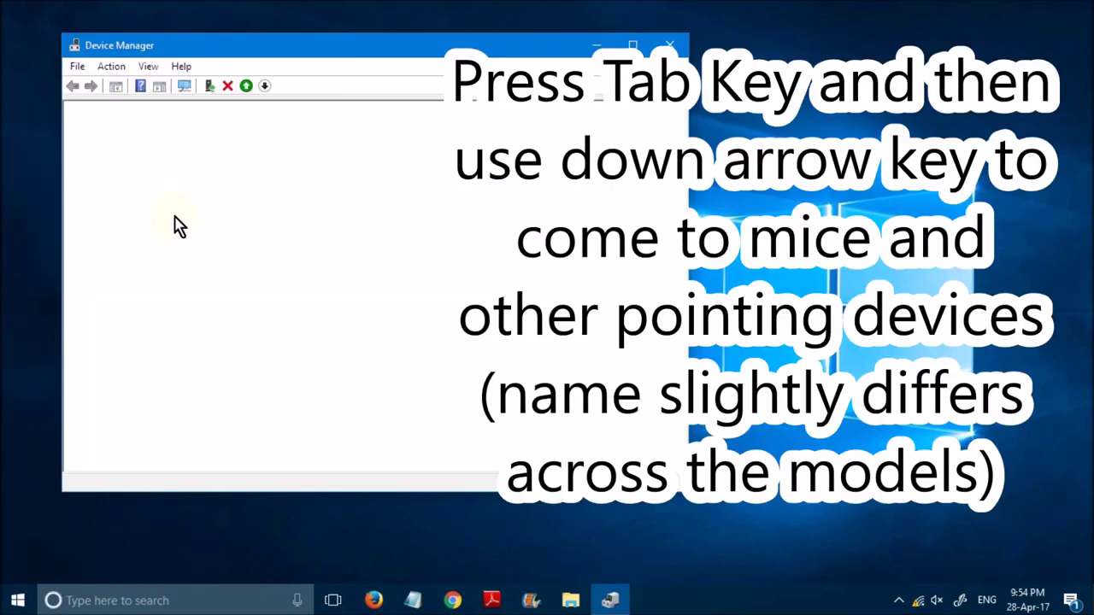
Expand the Mice and other pointing devices category in the device tree.
{"action": "key", "text": "Tab"}
{"action": "key", "text": "Down"}
{"action": "key", "text": "Down"}
{"action": "key", "text": "Down"}
{"action": "key", "text": "Down"}
{"action": "key", "text": "Down"}
{"action": "key", "text": "Down"}
{"action": "key", "text": "Down"}
{"action": "key", "text": "Down"}
{"action": "key", "text": "Down"}
{"action": "key", "text": "Down"}
{"action": "key", "text": "Down"}
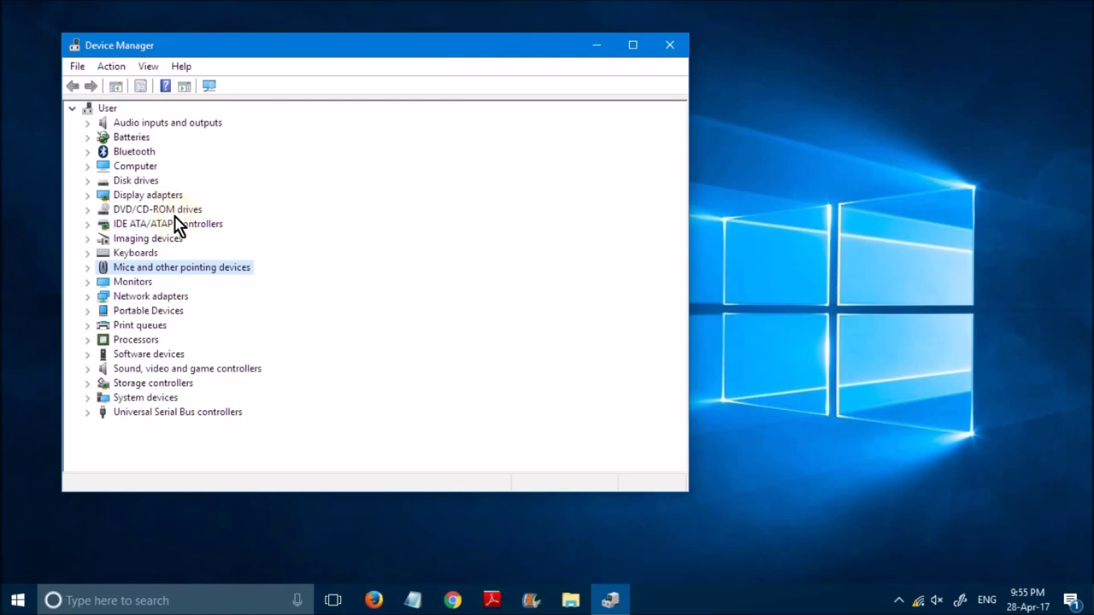
{"action": "key", "text": "Right"}
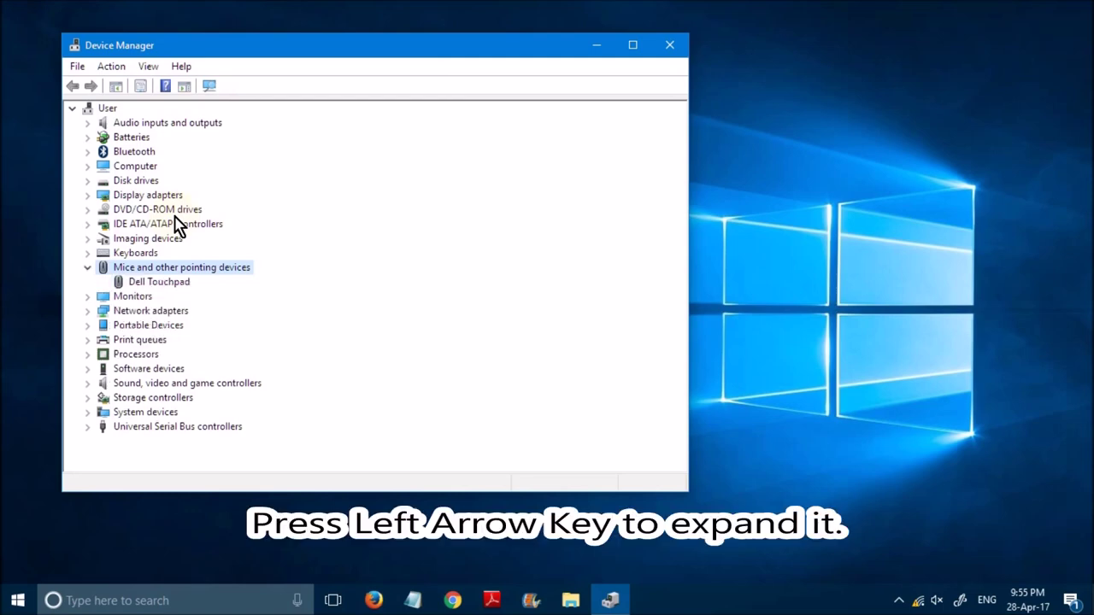
Open the properties of the Dell Touchpad and show its Driver information.
{"action": "key", "text": "Down"}
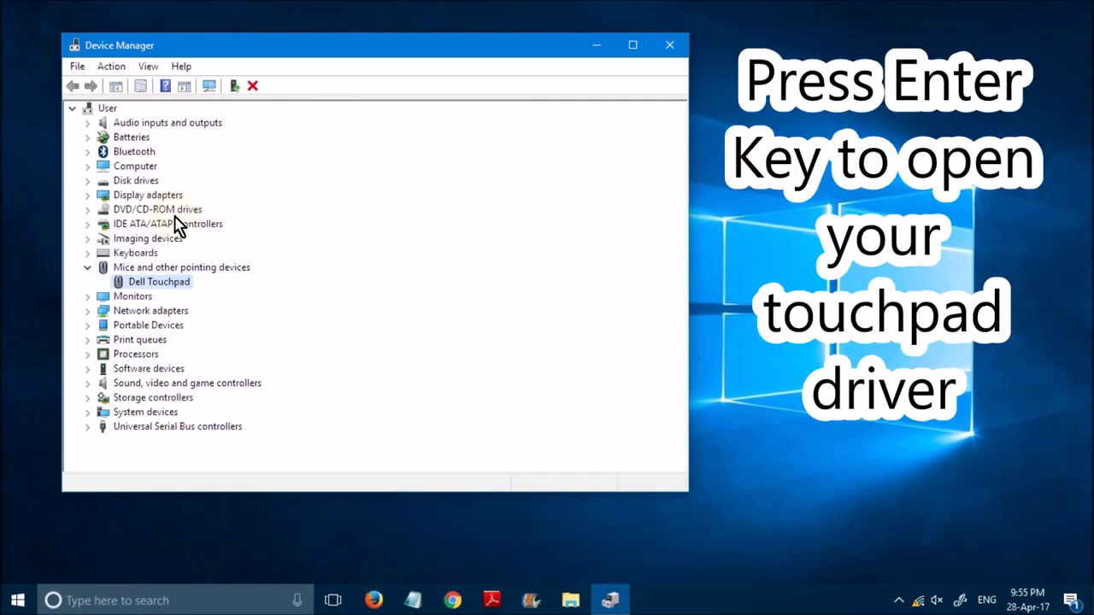
{"action": "key", "text": "Return"}
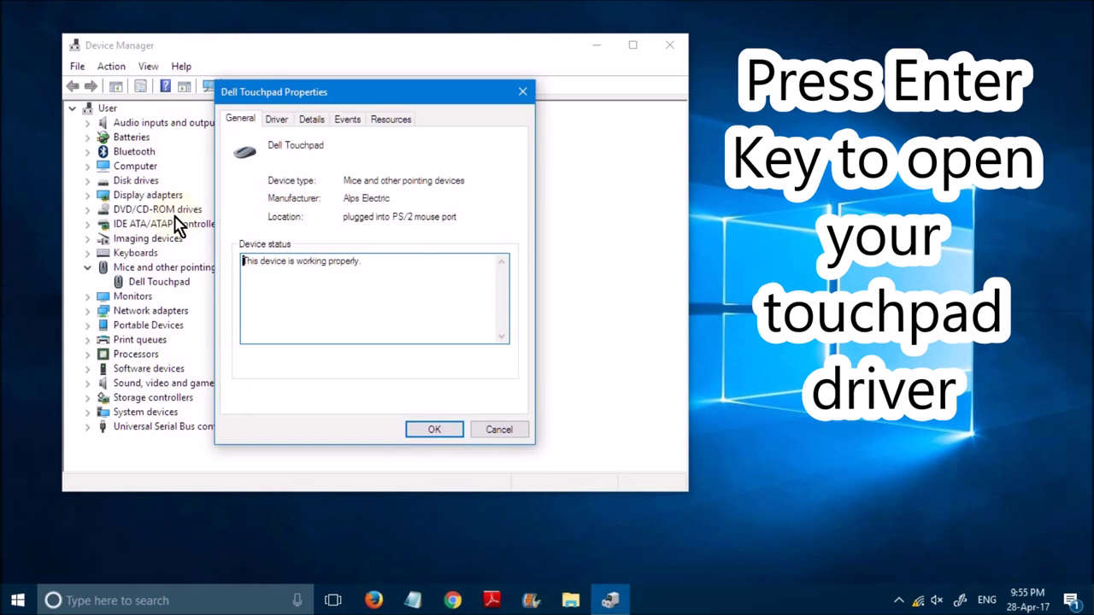
{"action": "key", "text": "Tab"}
{"action": "key", "text": "Tab"}
{"action": "key", "text": "Tab"}
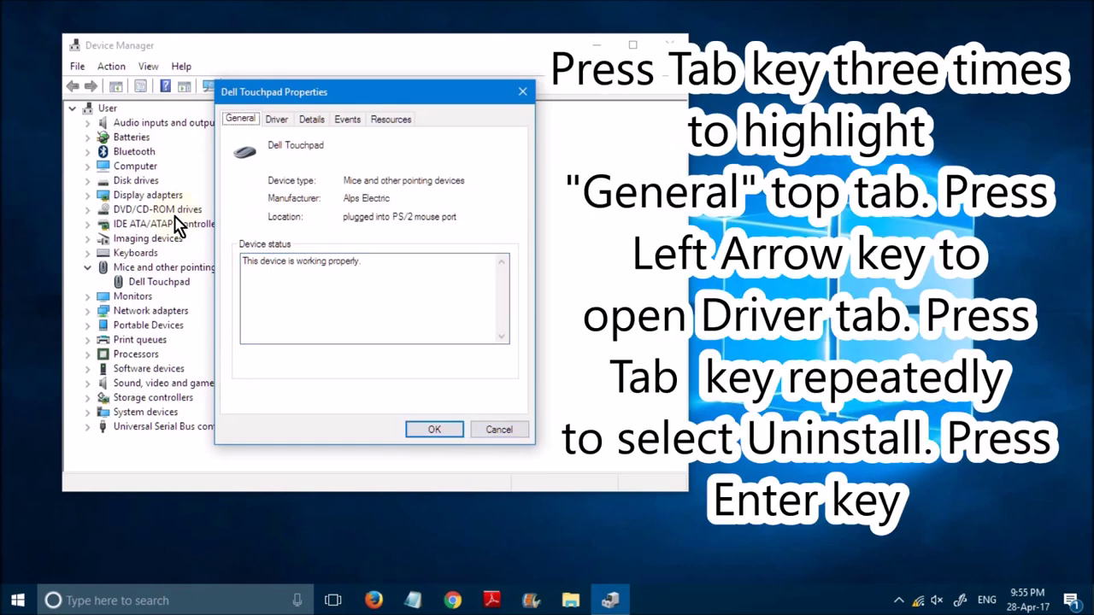
{"action": "key", "text": "Right"}
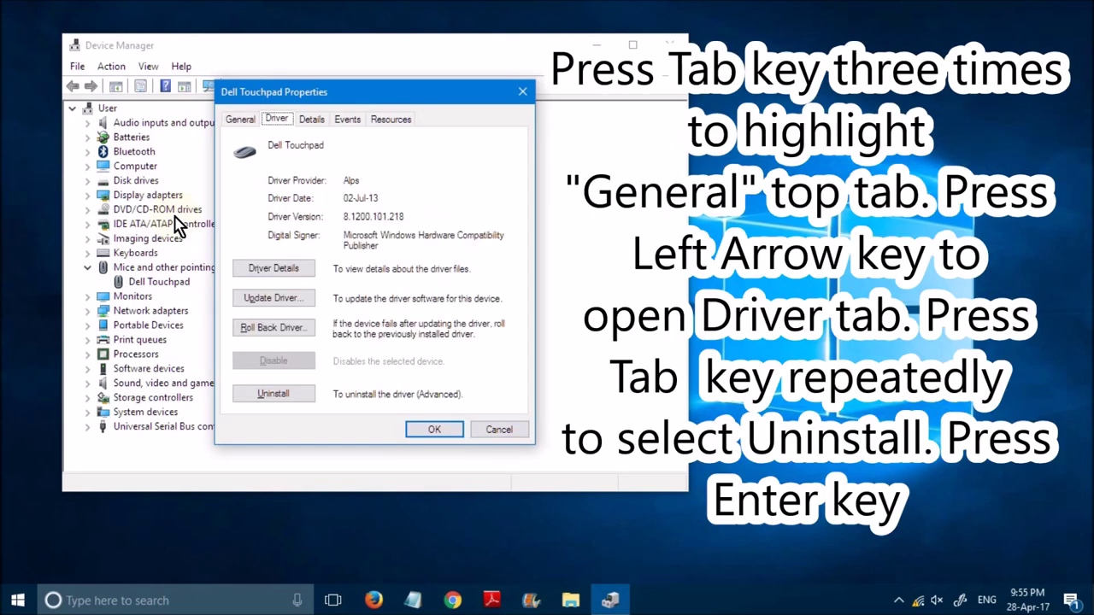
Uninstall the Dell Touchpad device and confirm, leaving the option to delete its driver software unchecked.
{"action": "key", "text": "Tab"}
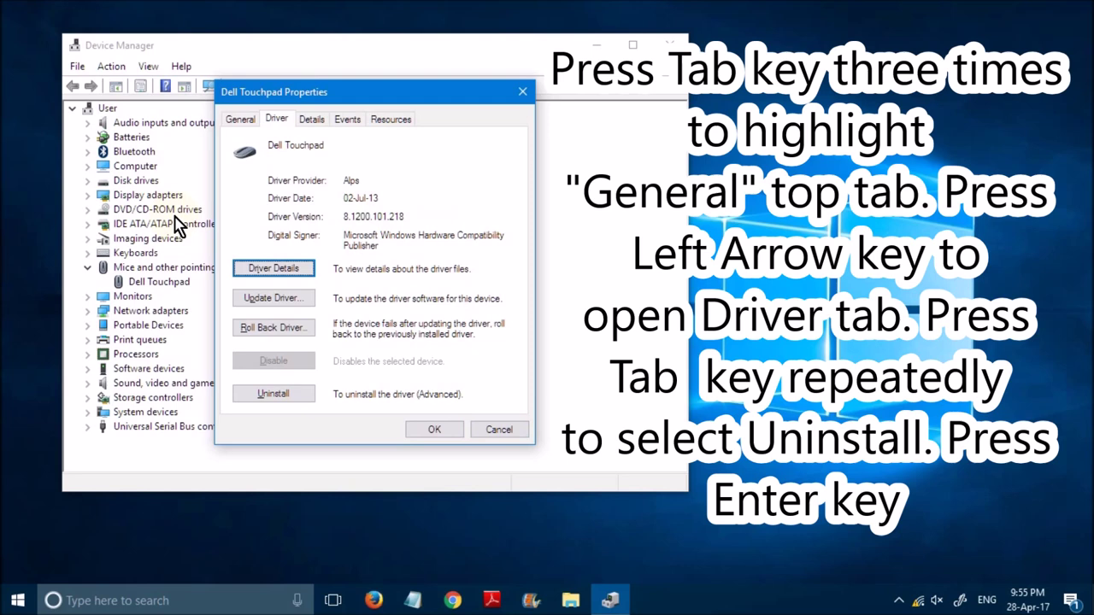
{"action": "key", "text": "Tab"}
{"action": "key", "text": "Tab"}
{"action": "key", "text": "Tab"}
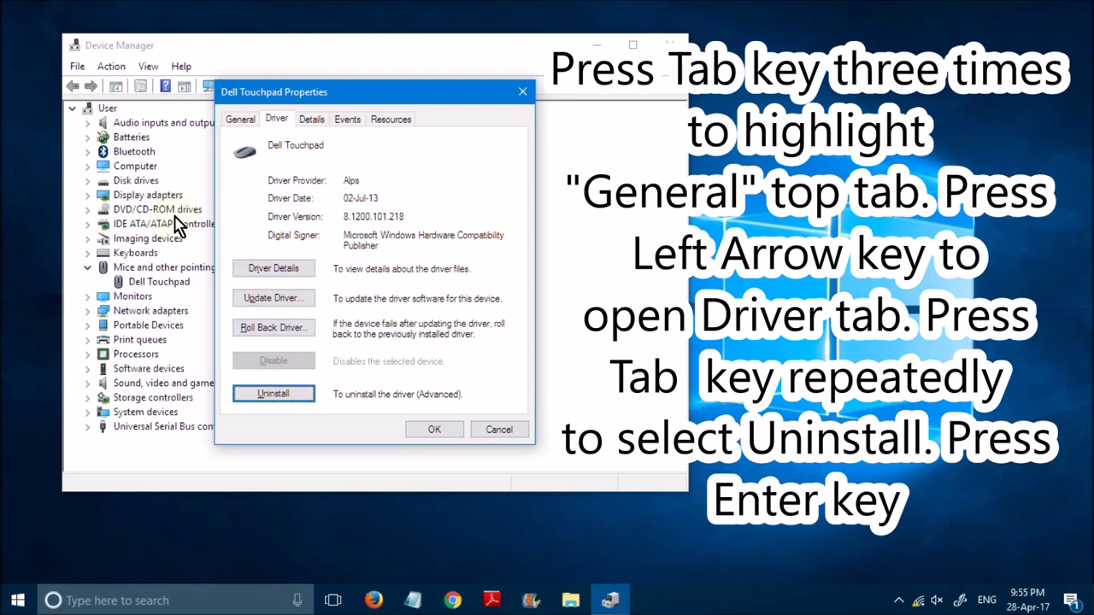
{"action": "key", "text": "Return"}
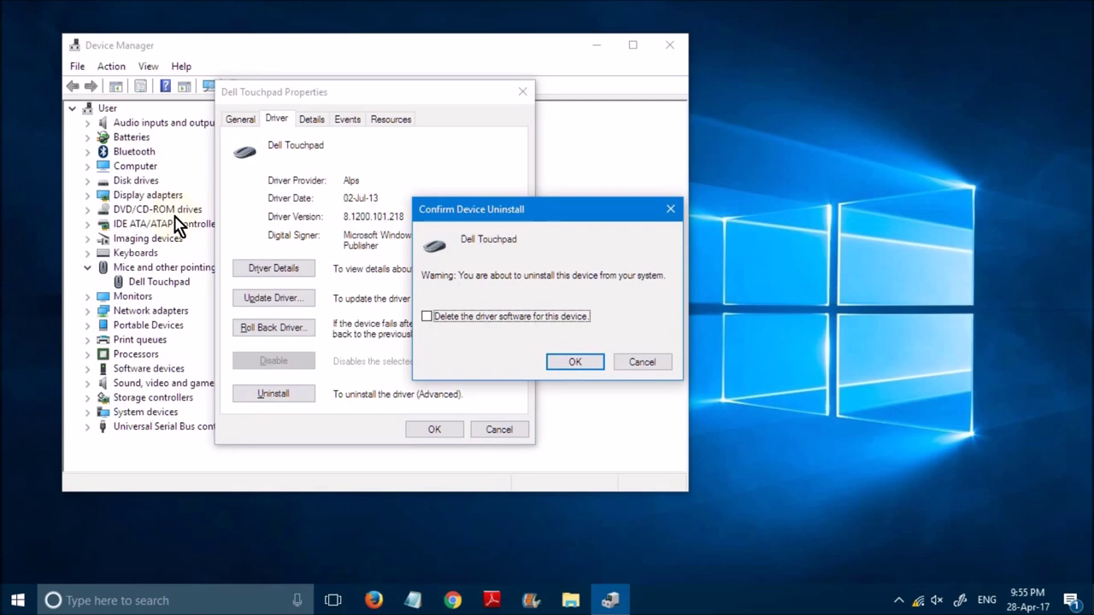
{"action": "key", "text": "Tab"}
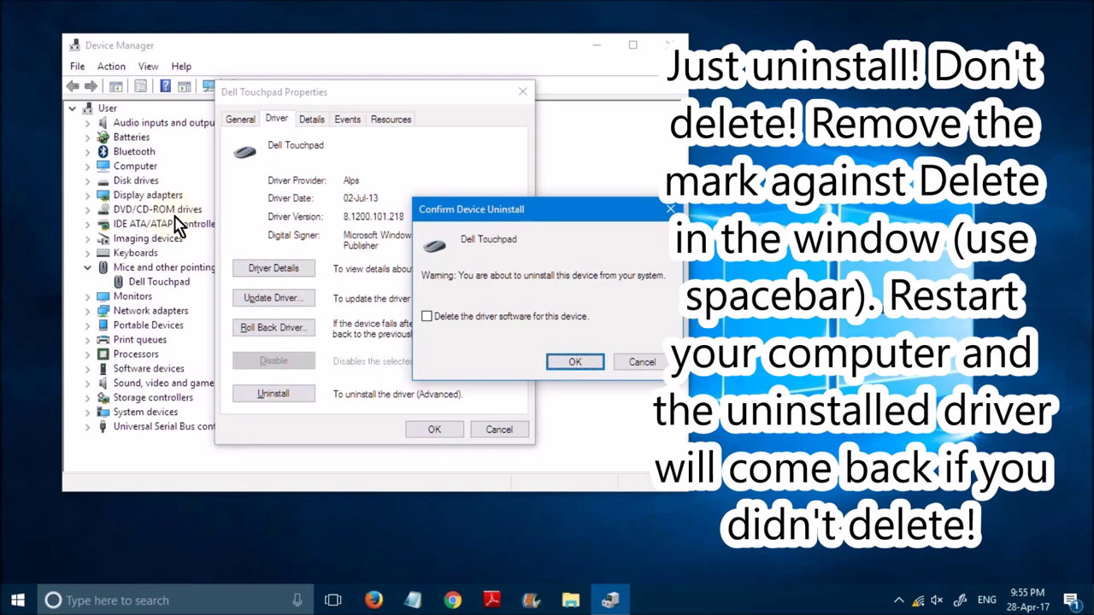
{"action": "key", "text": "Return"}
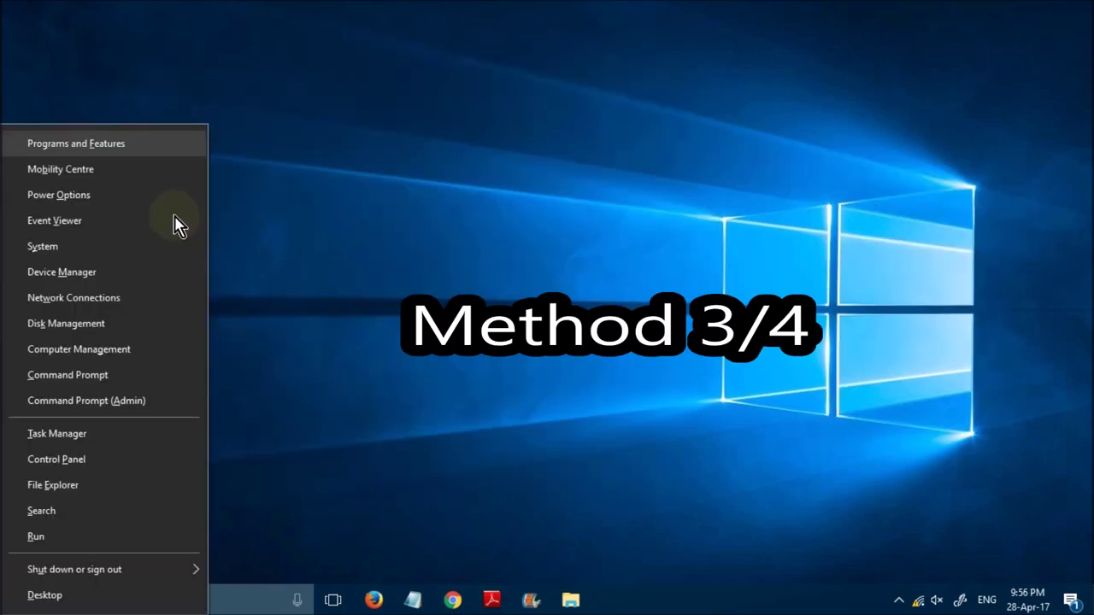
{"action": "key", "text": "Down"}
{"action": "key", "text": "Down"}
{"action": "key", "text": "Down"}
{"action": "key", "text": "Down"}
{"action": "key", "text": "Down"}
{"action": "key", "text": "Down"}
{"action": "key", "text": "Down"}
{"action": "key", "text": "Down"}
{"action": "key", "text": "Down"}
{"action": "key", "text": "Down"}
{"action": "key", "text": "Down"}
{"action": "key", "text": "Down"}
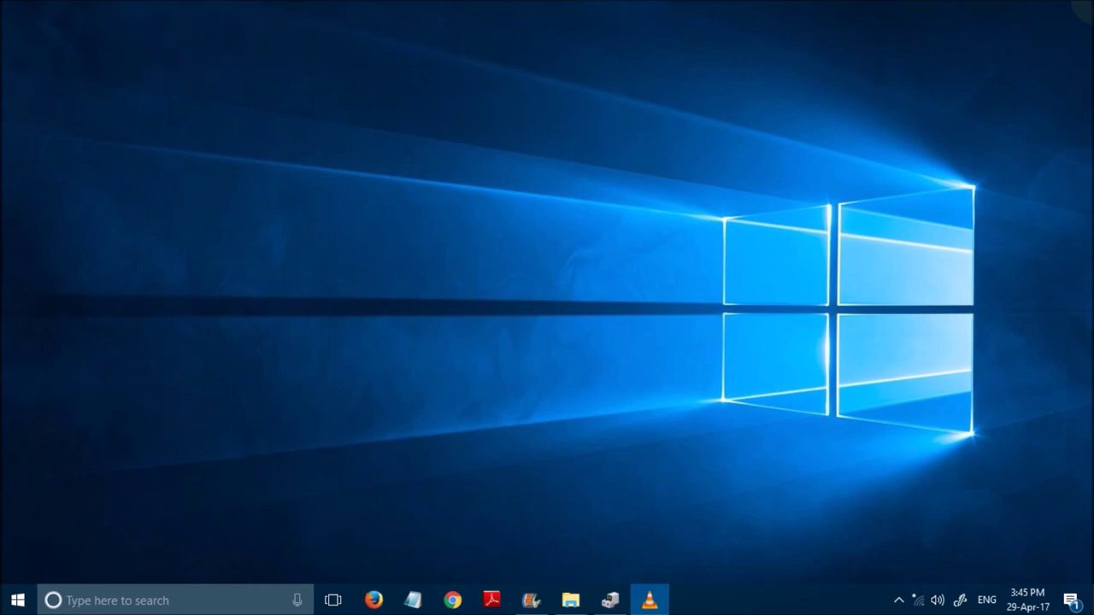
Open Control Panel from the Windows power user menu.
{"action": "key", "text": "super+x"}
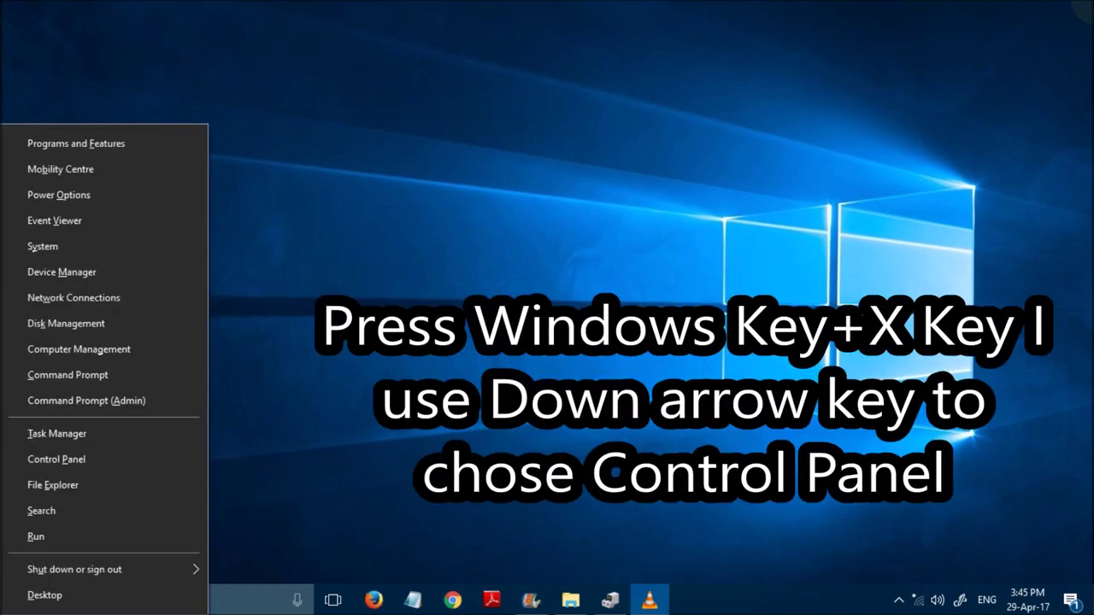
{"action": "key", "text": "Down"}
{"action": "key", "text": "Down"}
{"action": "key", "text": "Down"}
{"action": "key", "text": "Down"}
{"action": "key", "text": "Down"}
{"action": "key", "text": "Down"}
{"action": "key", "text": "Down"}
{"action": "key", "text": "Down"}
{"action": "key", "text": "Down"}
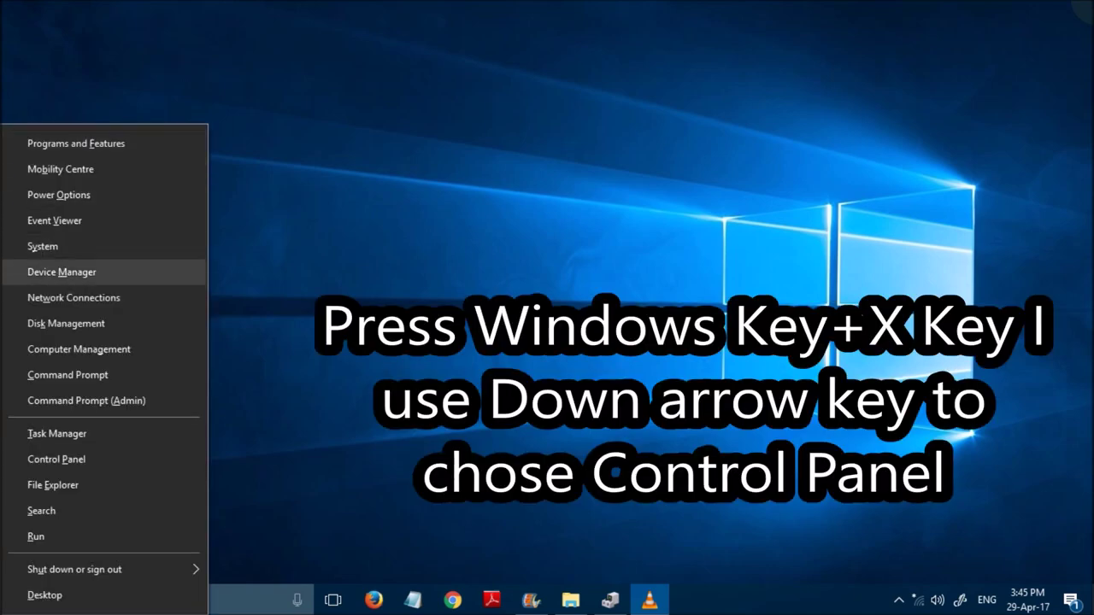
{"action": "key", "text": "Down"}
{"action": "key", "text": "Down"}
{"action": "key", "text": "Down"}
{"action": "key", "text": "Down"}
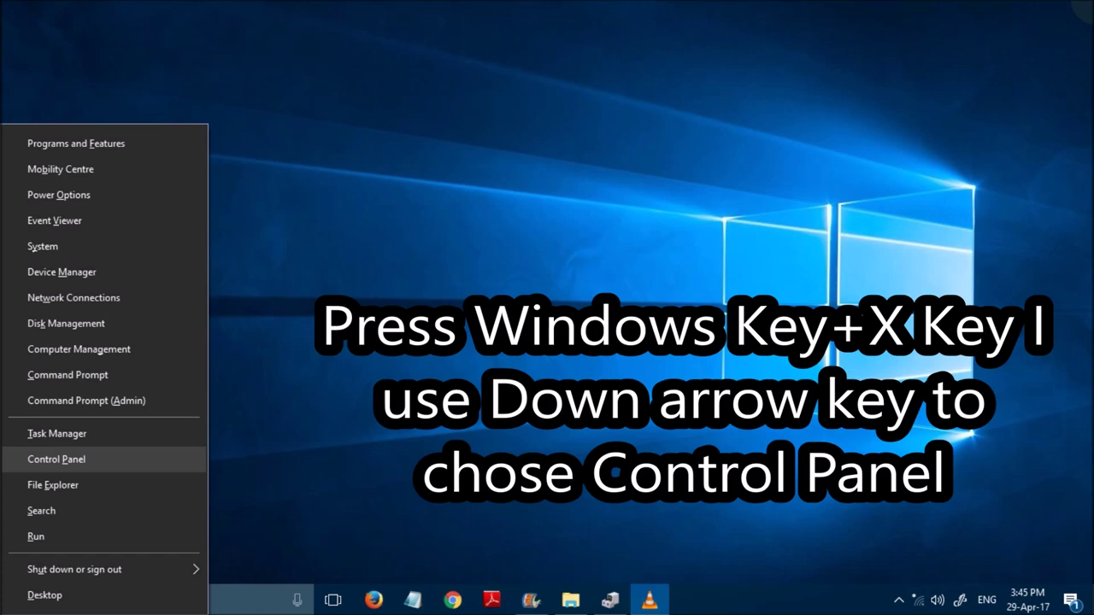
{"action": "key", "text": "Return"}
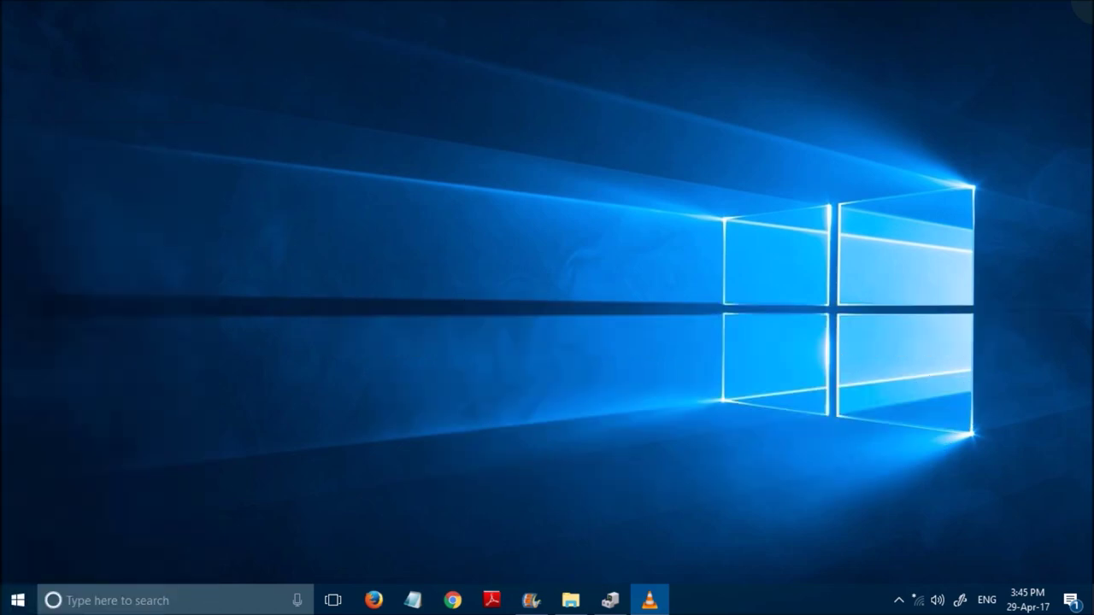
Open the Hardware and Sound category in Control Panel.
{"action": "key", "text": "Tab"}
{"action": "key", "text": "Tab"}
{"action": "key", "text": "Tab"}
{"action": "key", "text": "Tab"}
{"action": "key", "text": "Tab"}
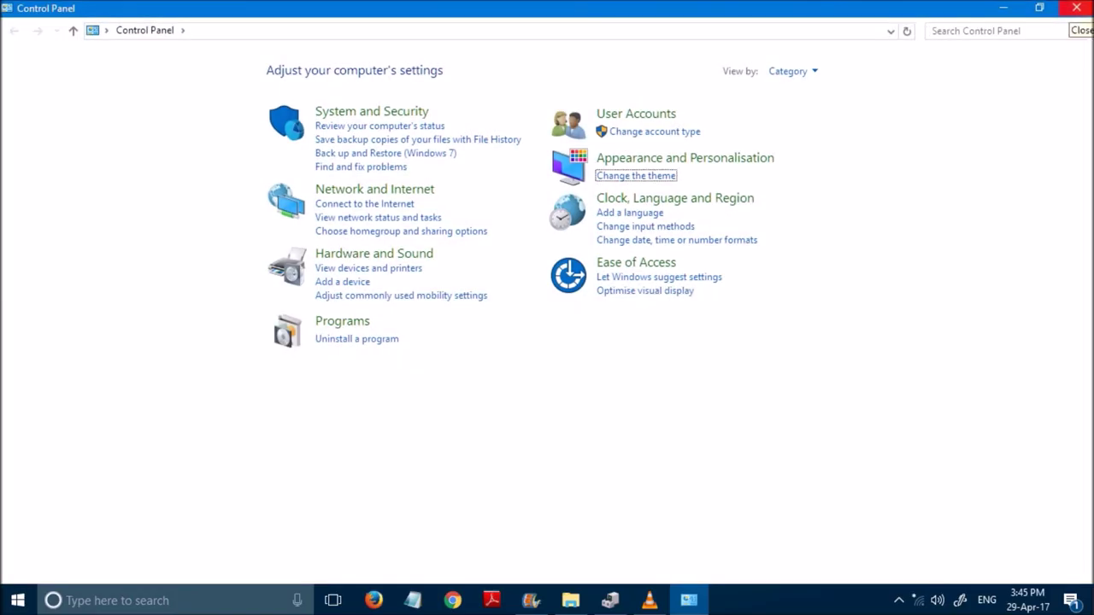
{"action": "key", "text": "Tab"}
{"action": "key", "text": "Tab"}
{"action": "key", "text": "Tab"}
{"action": "key", "text": "Tab"}
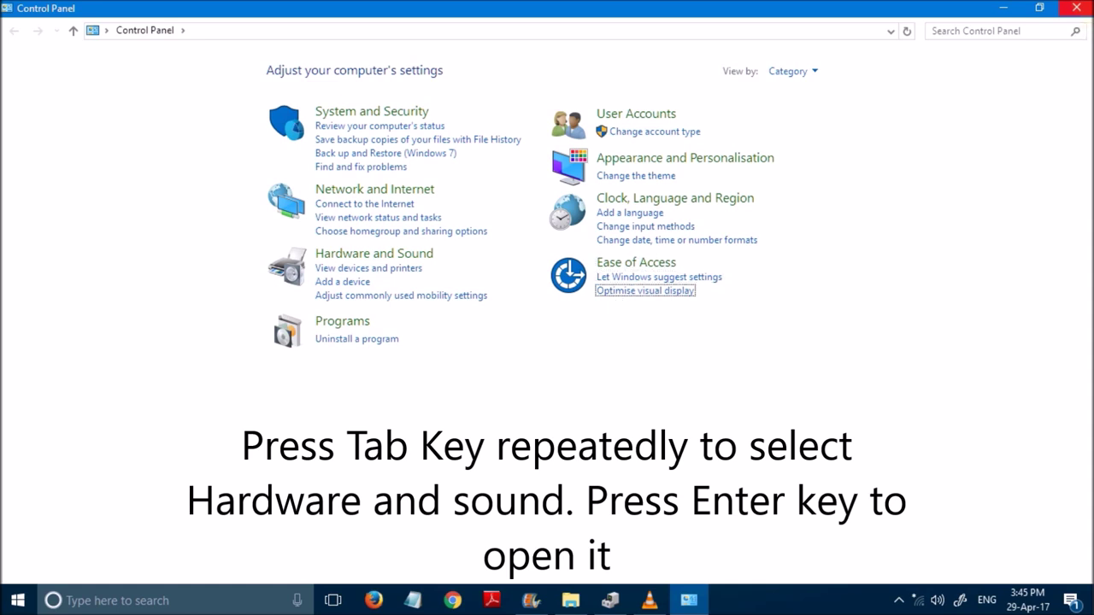
{"action": "key", "text": "Tab"}
{"action": "key", "text": "Tab"}
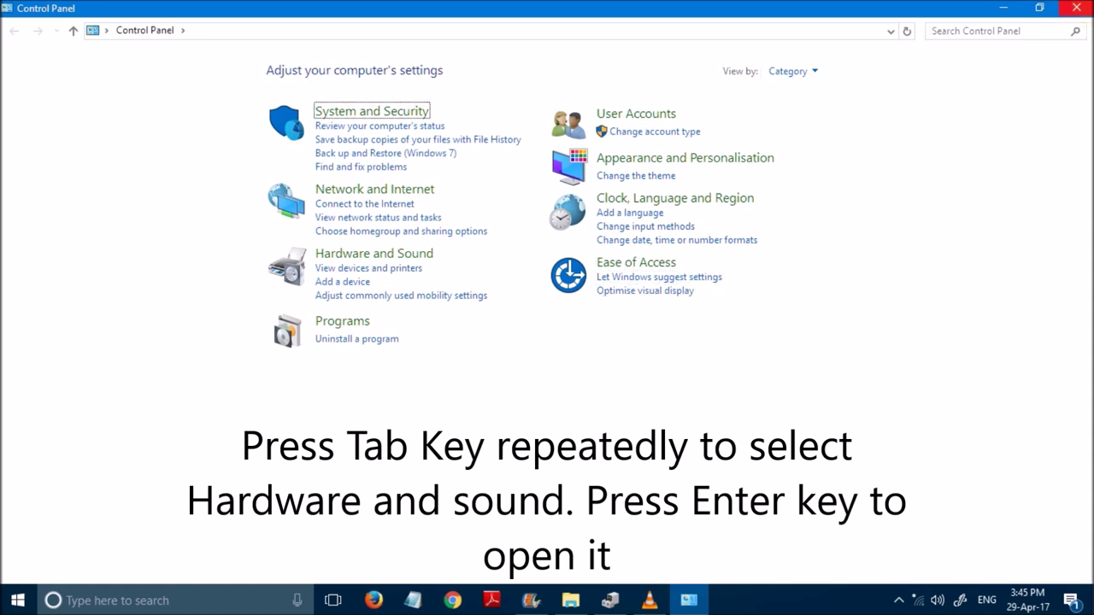
{"action": "key", "text": "Tab"}
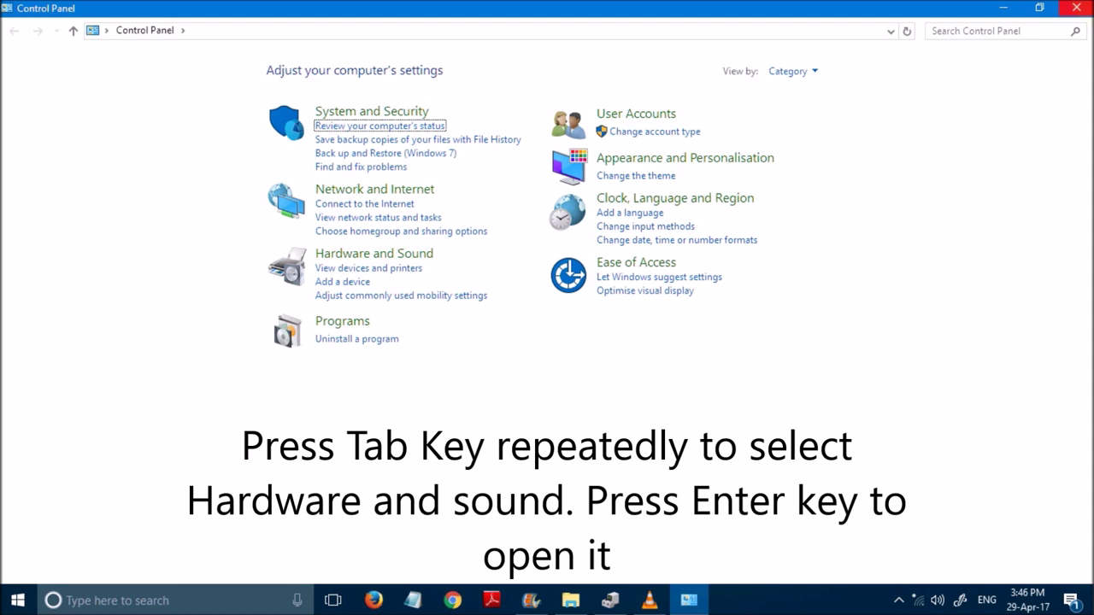
{"action": "key", "text": "Tab"}
{"action": "key", "text": "Tab"}
{"action": "key", "text": "Tab"}
{"action": "key", "text": "Tab"}
{"action": "key", "text": "Tab"}
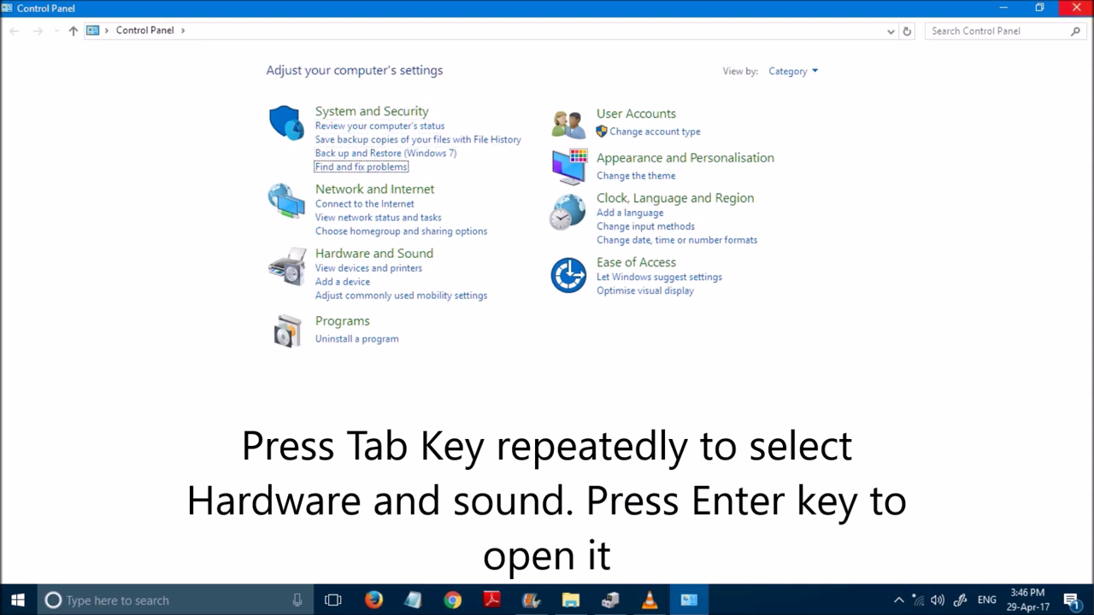
{"action": "key", "text": "Tab"}
{"action": "key", "text": "Tab"}
{"action": "key", "text": "Tab"}
{"action": "key", "text": "Return"}
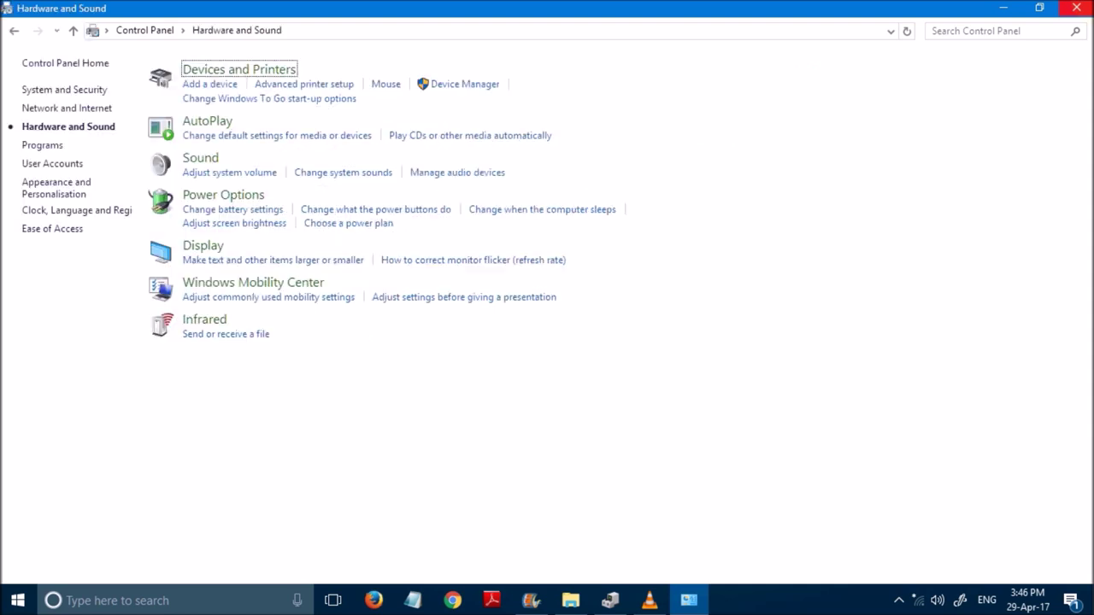
Open Power Options from the Hardware and Sound page.
{"action": "key", "text": "Tab"}
{"action": "key", "text": "Tab"}
{"action": "key", "text": "Tab"}
{"action": "key", "text": "Tab"}
{"action": "key", "text": "Tab"}
{"action": "key", "text": "Tab"}
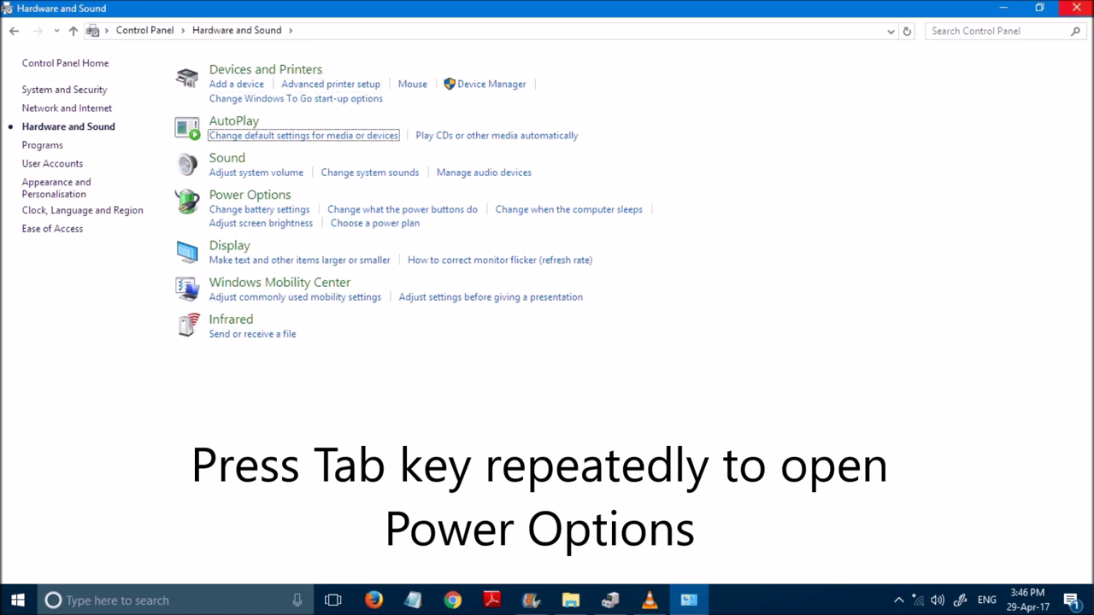
{"action": "key", "text": "Tab"}
{"action": "key", "text": "Tab"}
{"action": "key", "text": "Tab"}
{"action": "key", "text": "Tab"}
{"action": "key", "text": "Tab"}
{"action": "key", "text": "Tab"}
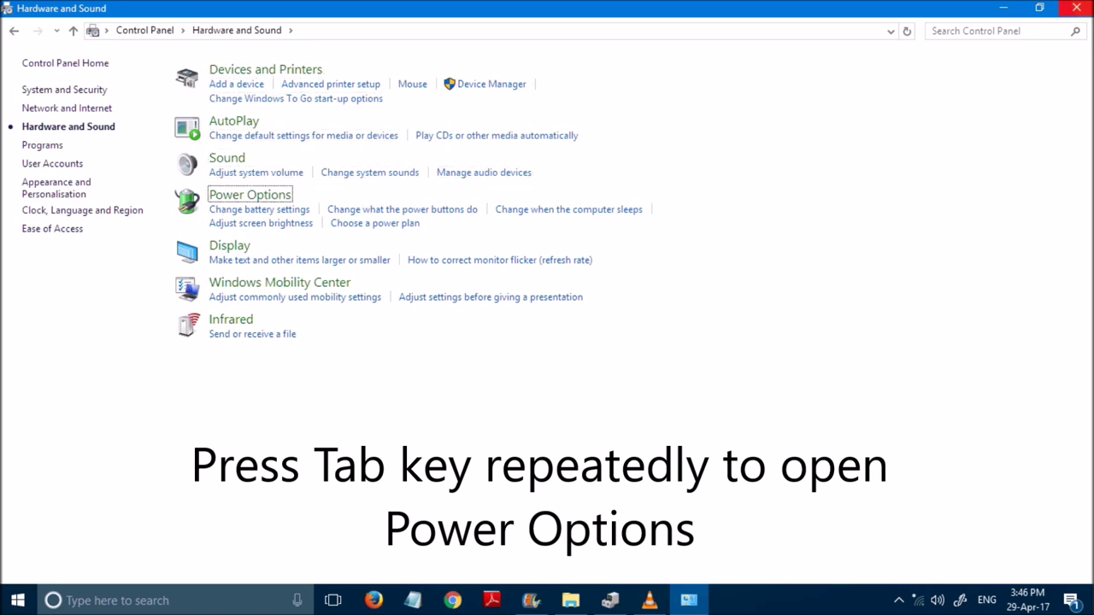
{"action": "key", "text": "Return"}
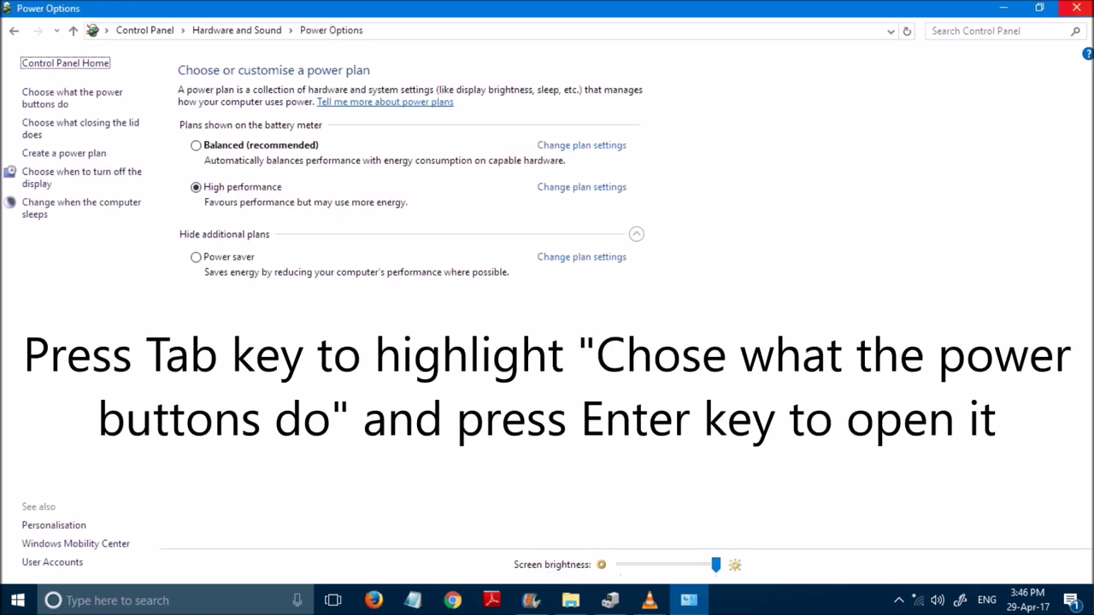
Open the settings for what the power buttons do and unlock the currently unavailable settings.
{"action": "key", "text": "Tab"}
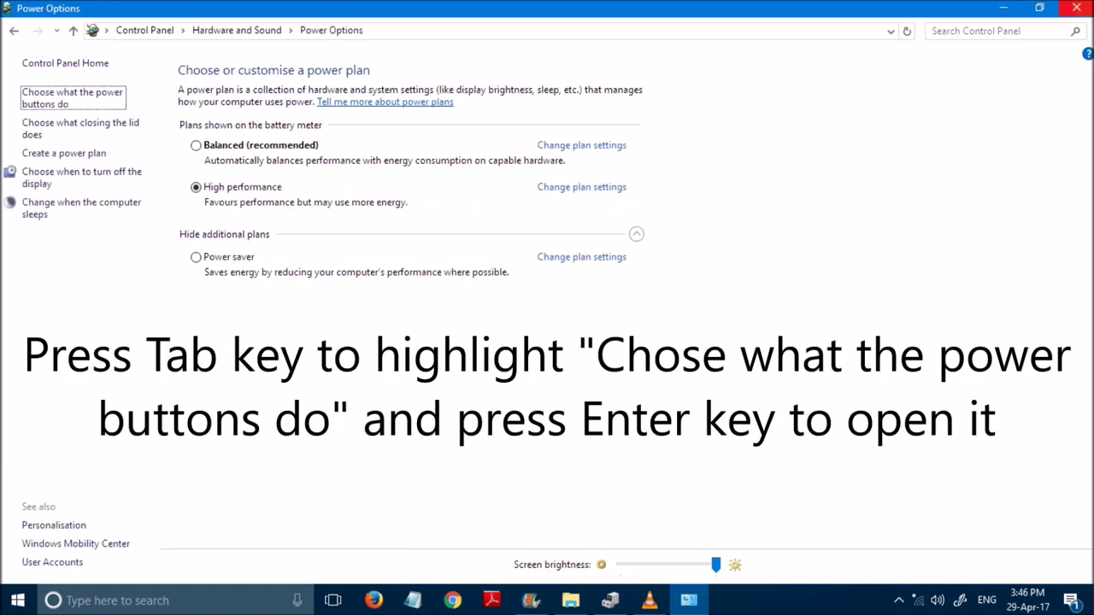
{"action": "key", "text": "Return"}
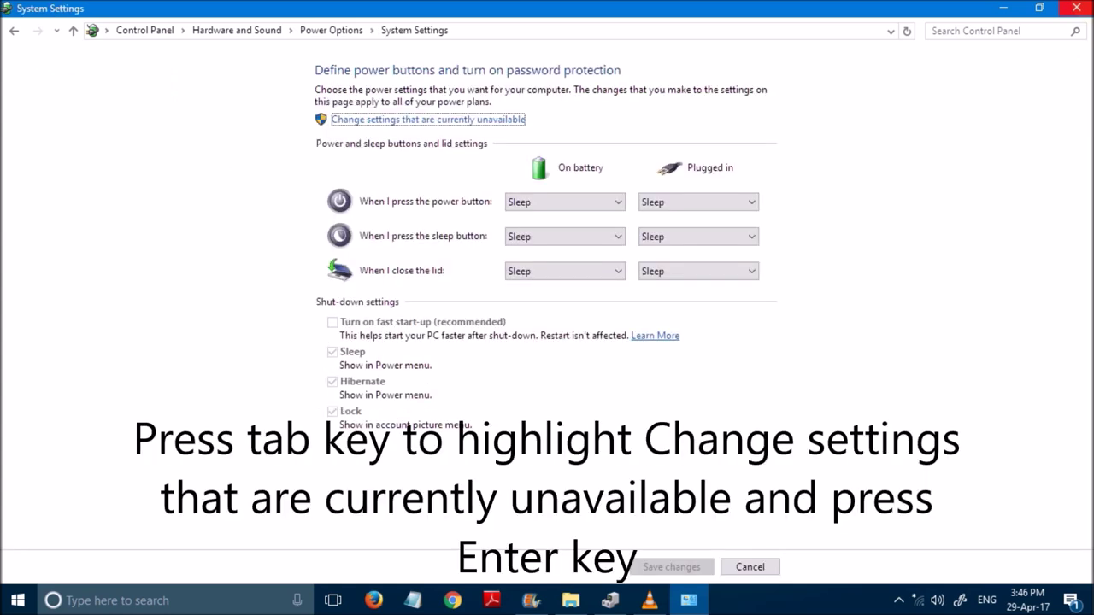
{"action": "key", "text": "Return"}
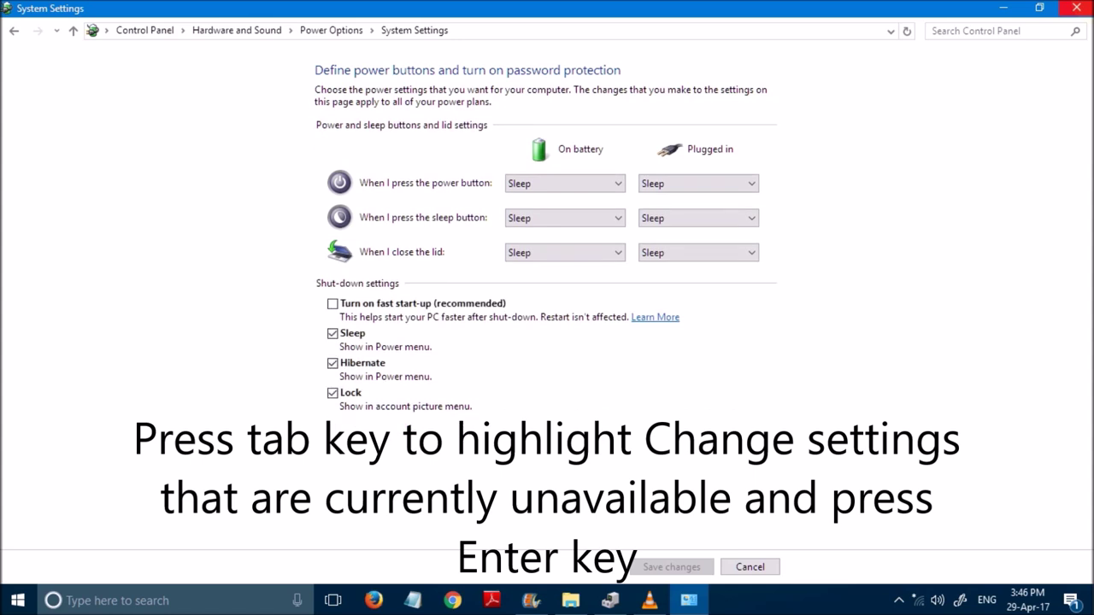
Toggle the fast start-up option in the shut-down settings, leaving it turned off.
{"action": "key", "text": "Tab"}
{"action": "key", "text": "Tab"}
{"action": "key", "text": "Tab"}
{"action": "key", "text": "Tab"}
{"action": "key", "text": "Tab"}
{"action": "key", "text": "Tab"}
{"action": "key", "text": "Tab"}
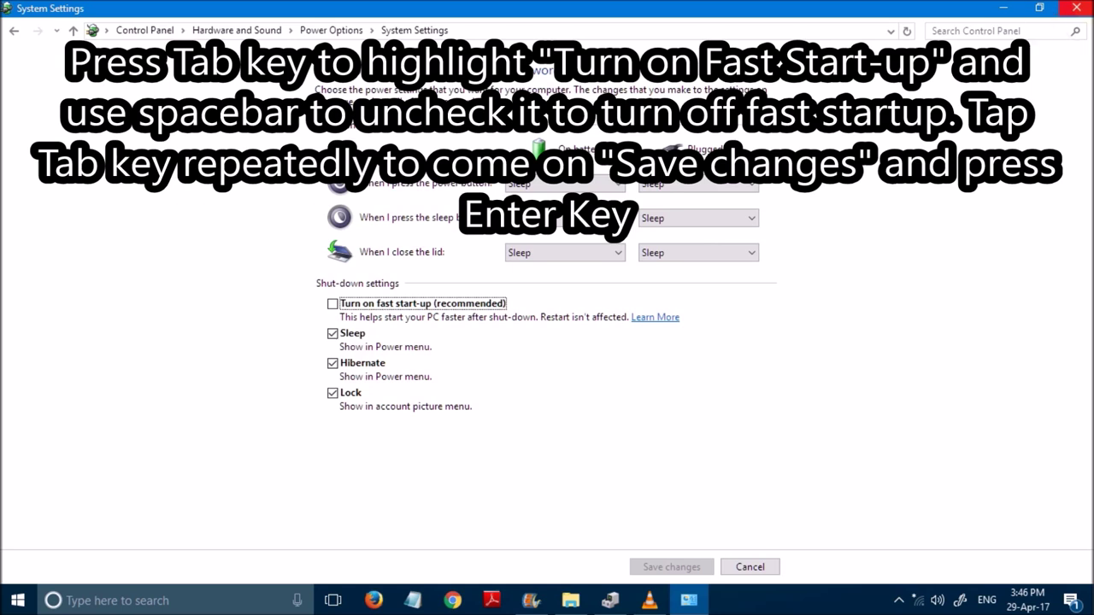
{"action": "key", "text": "space"}
{"action": "key", "text": "space"}
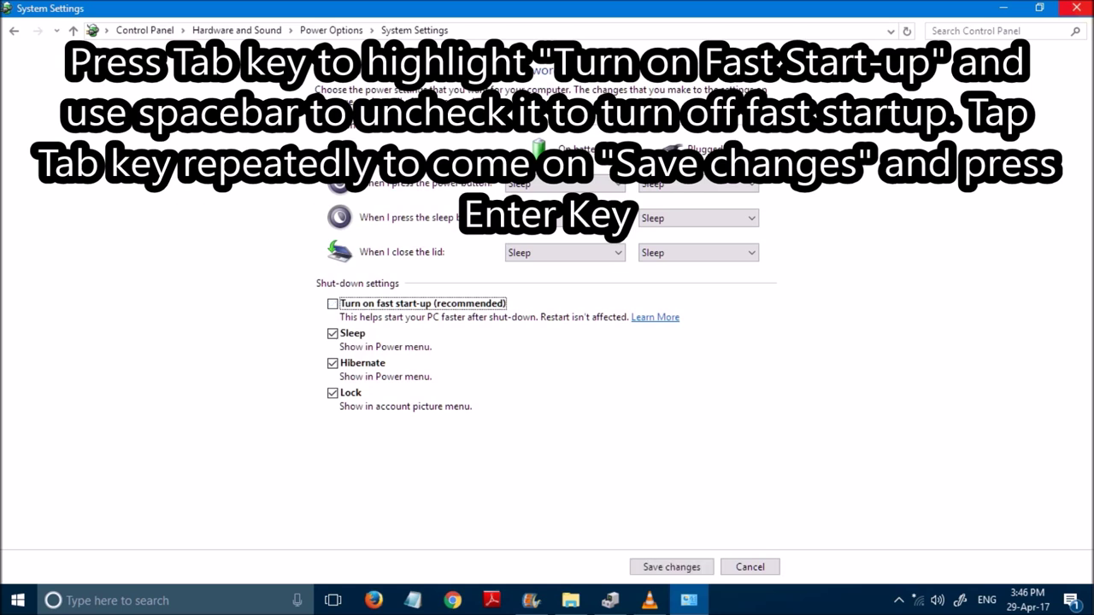
Save the changes to the power button and shut-down settings.
{"action": "key", "text": "Tab"}
{"action": "key", "text": "Tab"}
{"action": "key", "text": "Tab"}
{"action": "key", "text": "Tab"}
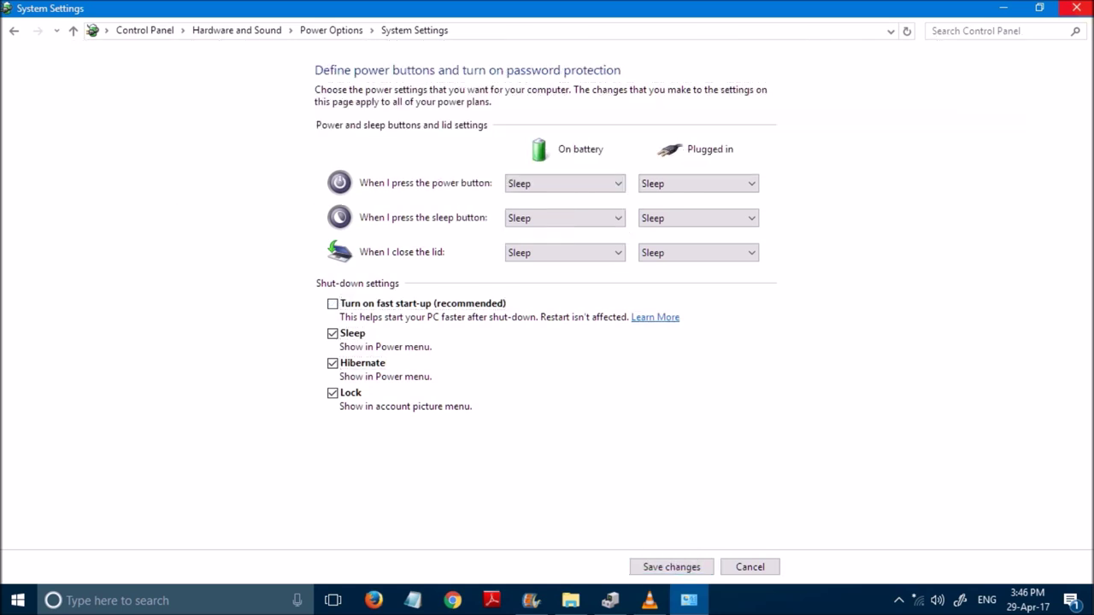
{"action": "key", "text": "Tab"}
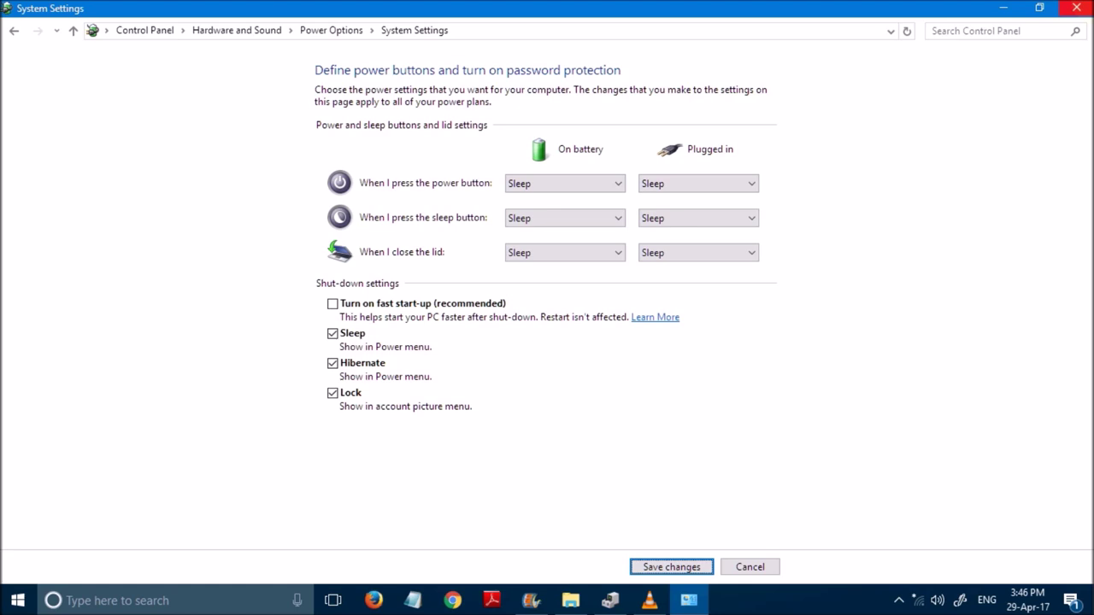
{"action": "key", "text": "Return"}
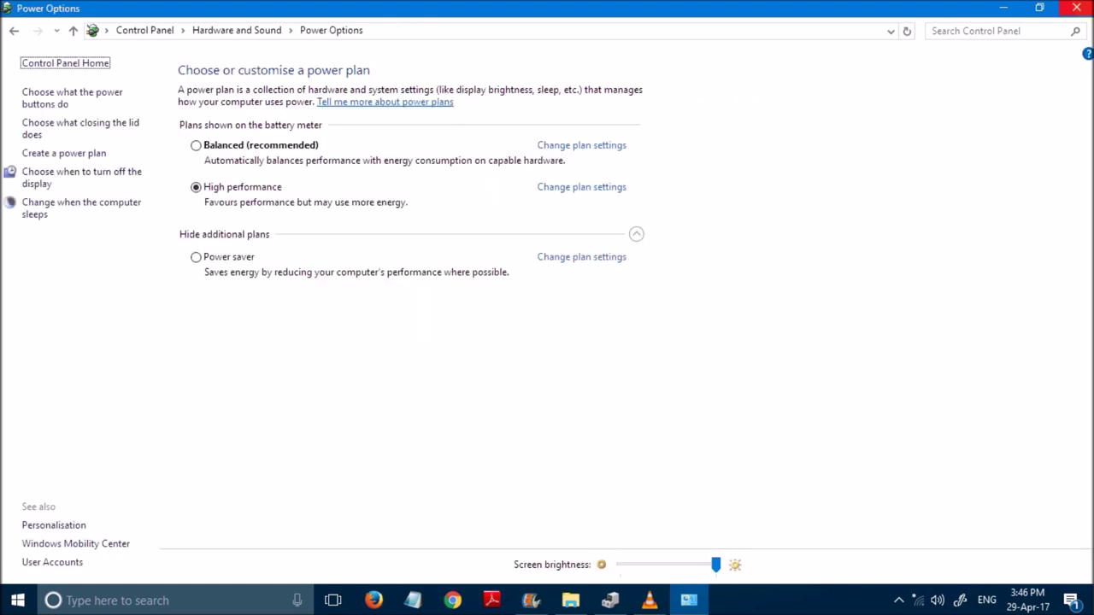